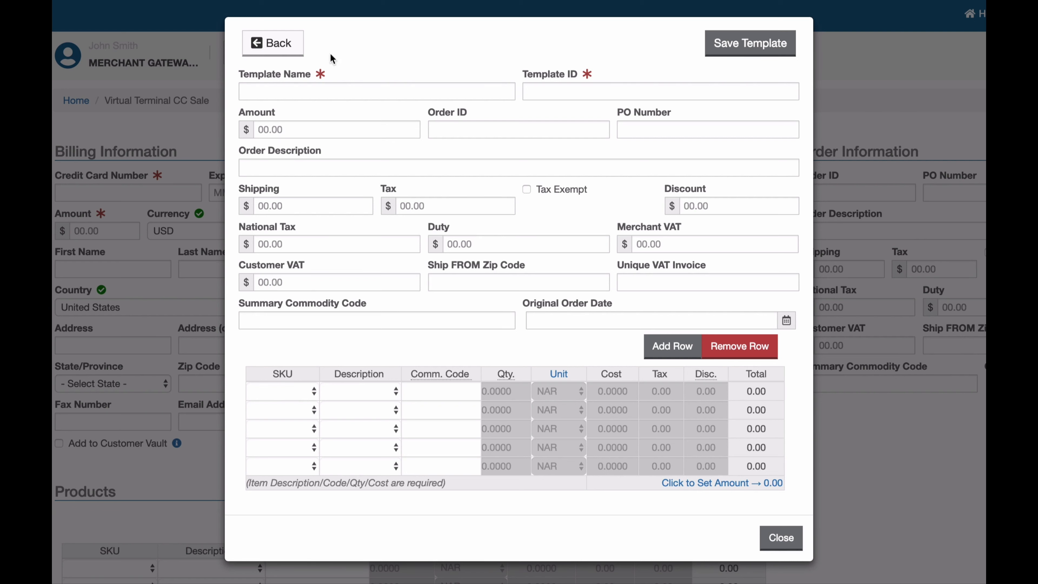
- Name the new template 'Standard Order' with template ID 'standard'
click(307, 87)
text(Standard Order)
key(Tab)
text(standa)
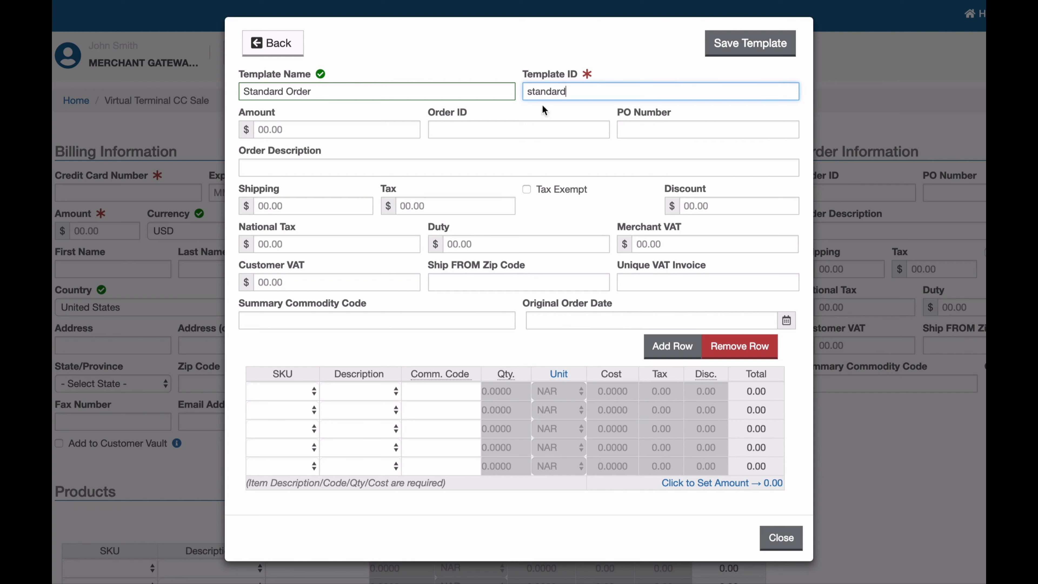
- Enter amount 10.00, order ID 123 and PO number 99999999
click(299, 128)
text(10.00)
key(Tab)
text(123)
key(Tab)
text(99999999)
- Enter shipping 1.00, tax 0.58 and summary commodity code 1
key(Tab)
key(Tab)
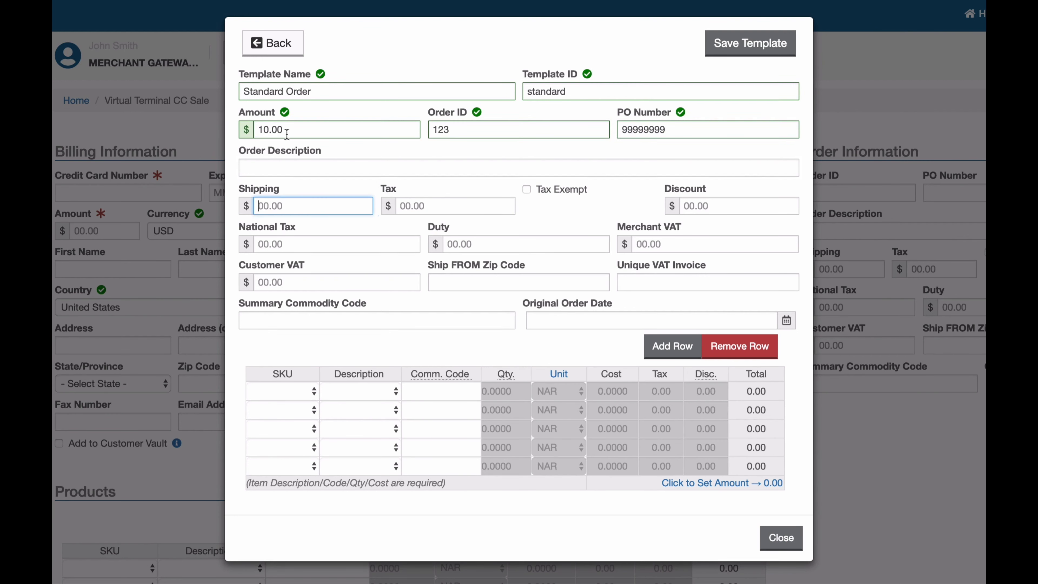
text(1.00)
key(Tab)
text(0.58)
key(Tab)
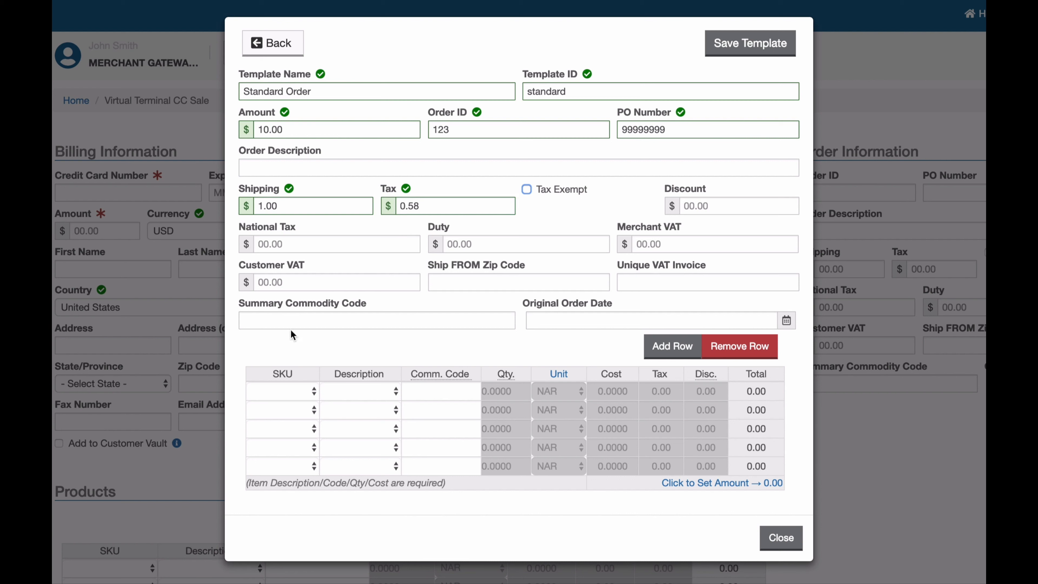
click(315, 327)
text(1)
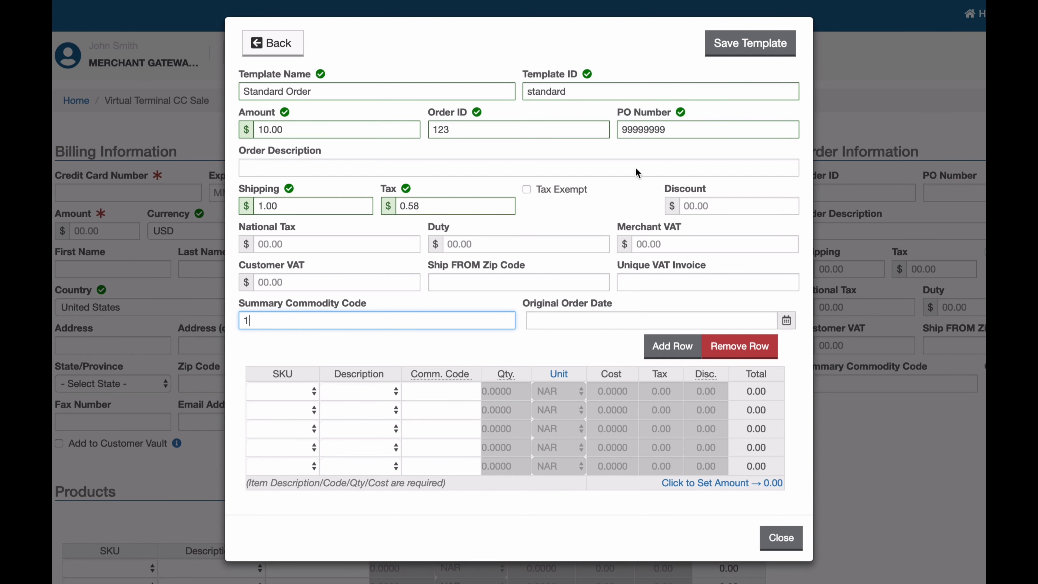
- Save the Standard Order template and apply its values to the CC Sale form
click(754, 42)
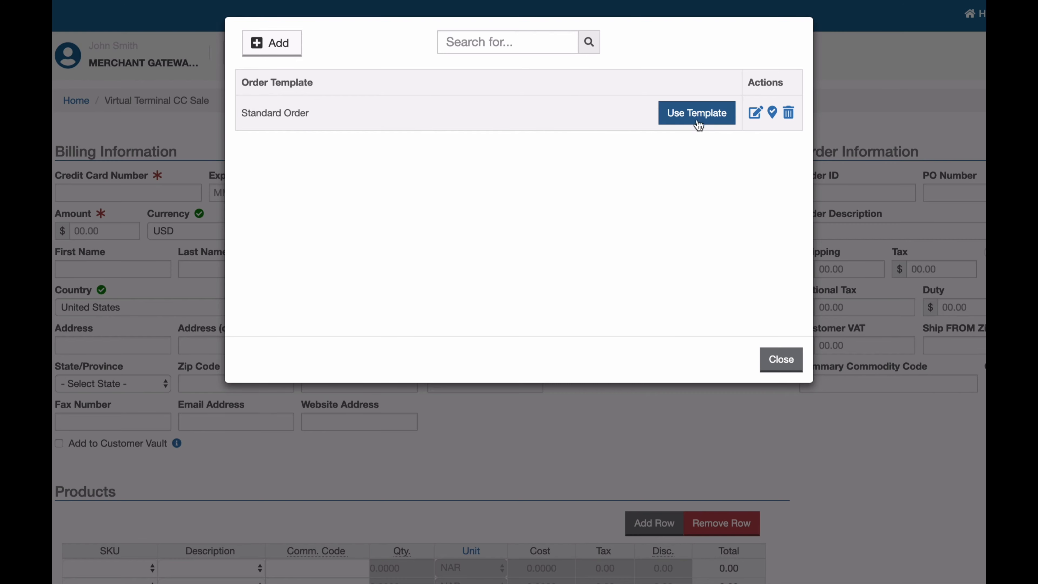
click(700, 113)
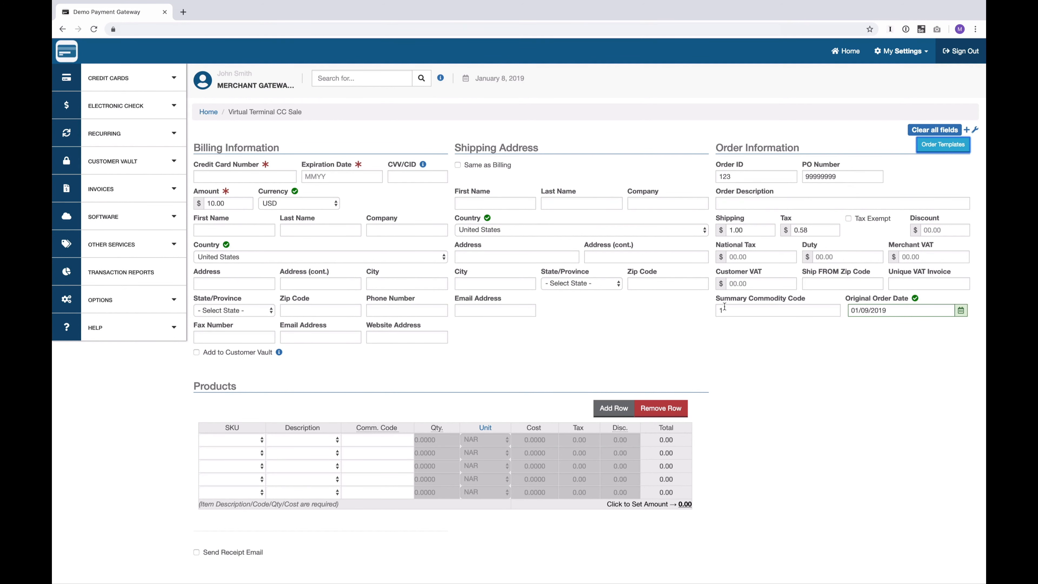
- Charge the $10.00 sale to the saved Visa card, then start a new credit card sale
click(224, 174)
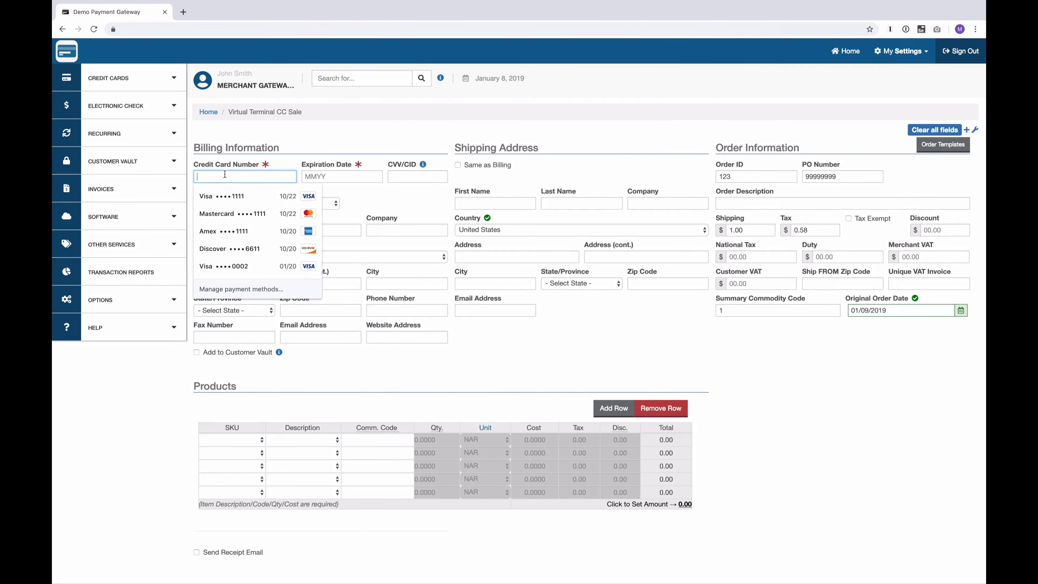
key(Down)
key(Return)
key(Tab)
key(Tab)
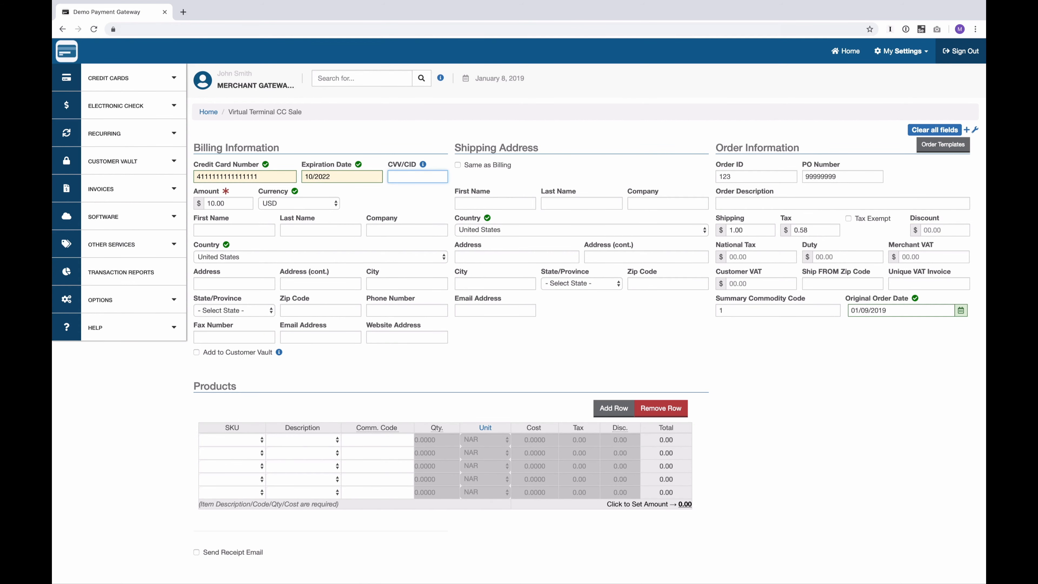
scroll(282, 493, down, 3)
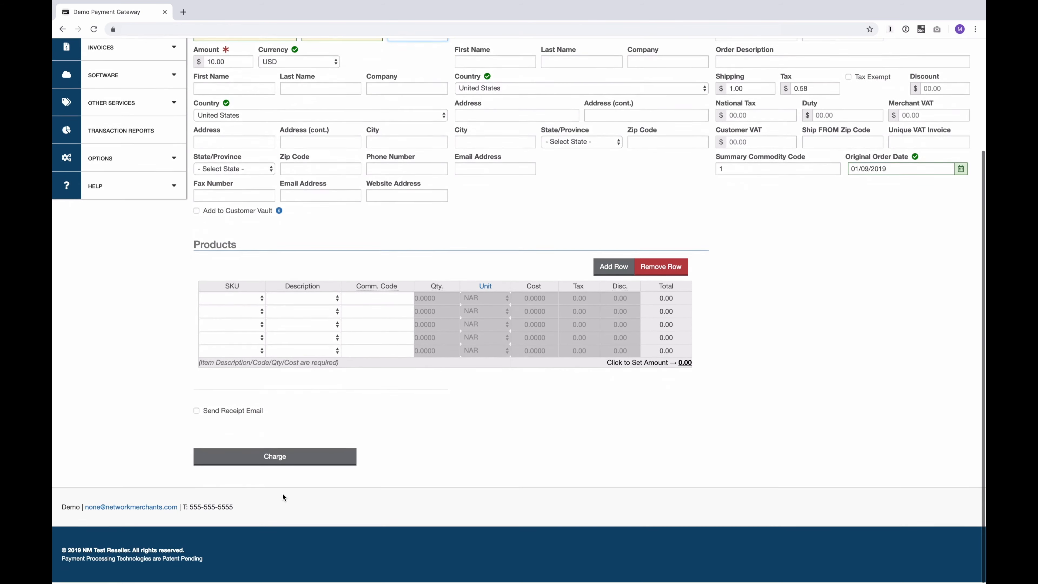
click(275, 458)
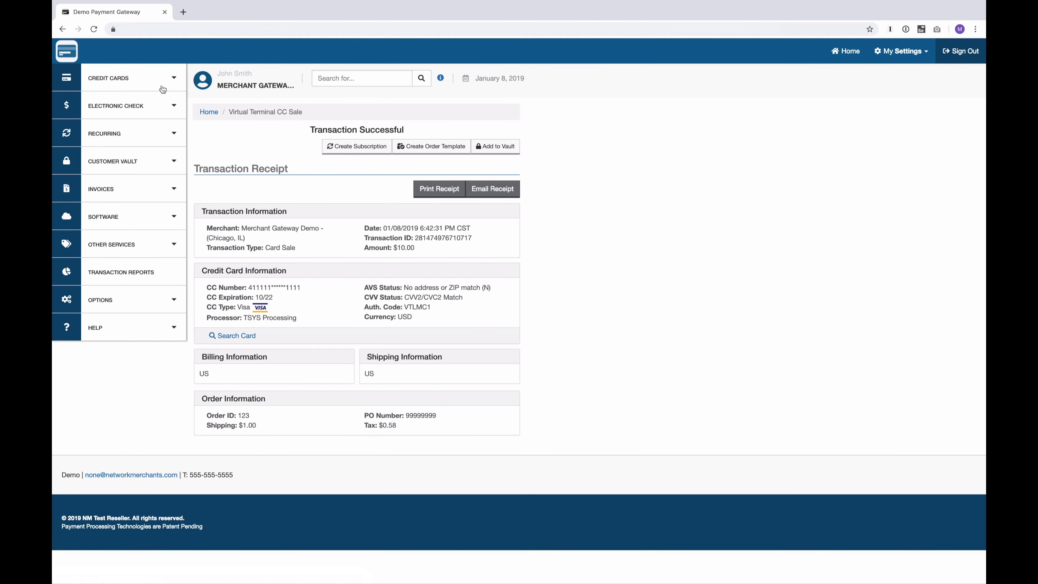
click(140, 79)
click(126, 110)
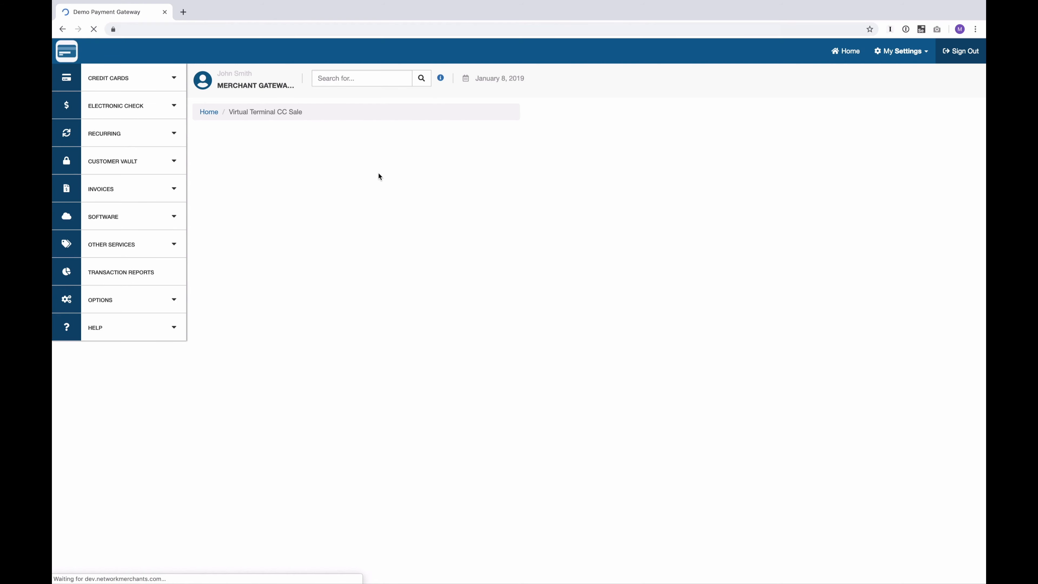
- Refill the new sale form from Standard Order and reopen the order templates list
click(942, 145)
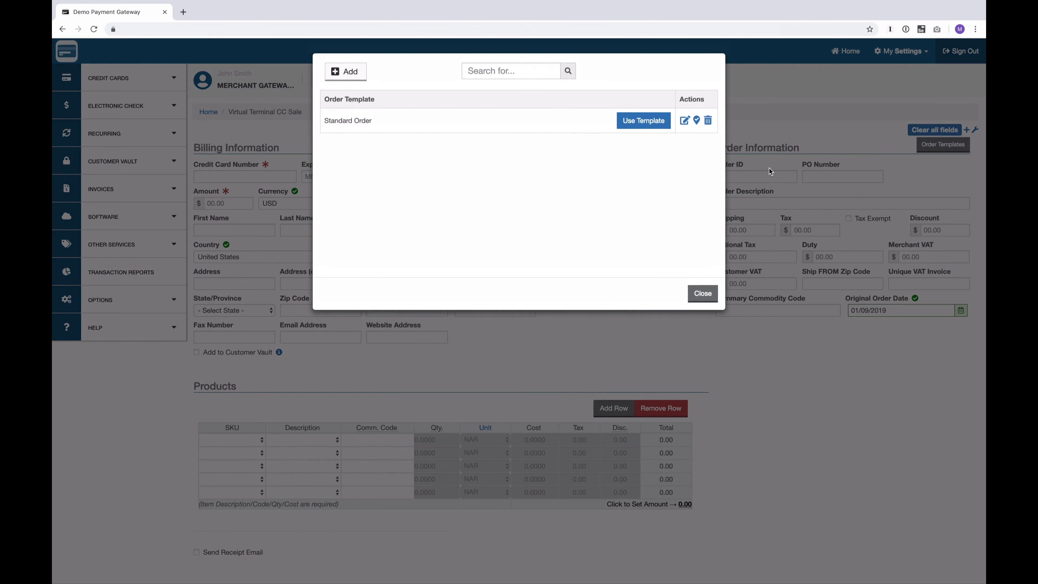
click(644, 121)
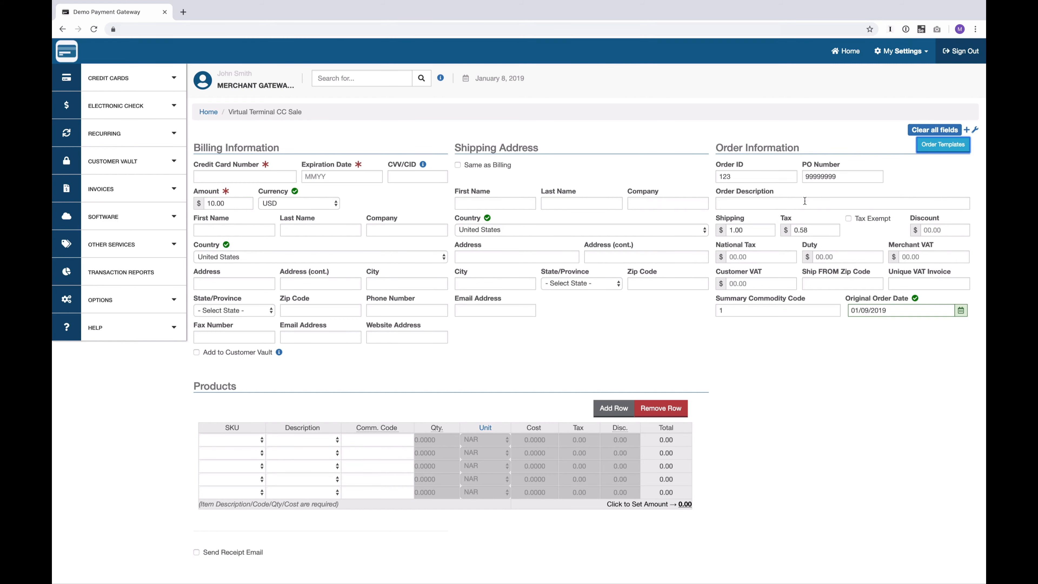
click(940, 144)
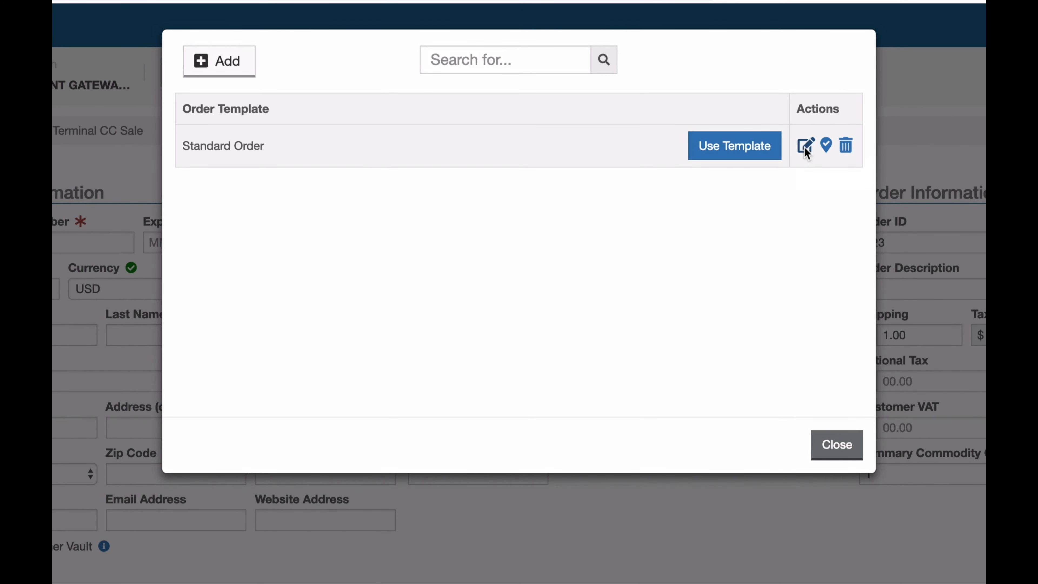
- Make Standard Order the default template with automatic loading enabled, and close the list
click(805, 151)
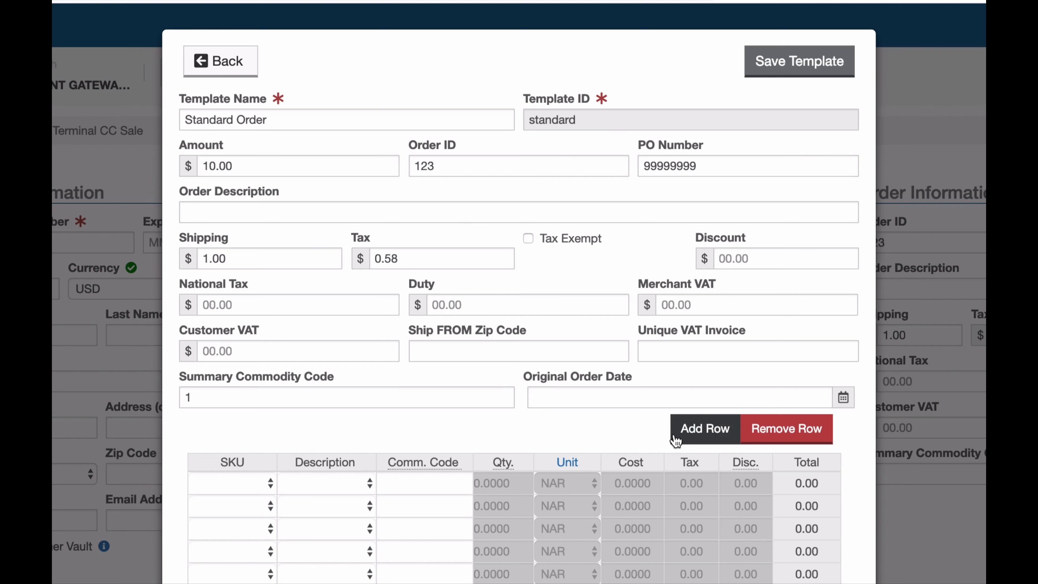
click(203, 61)
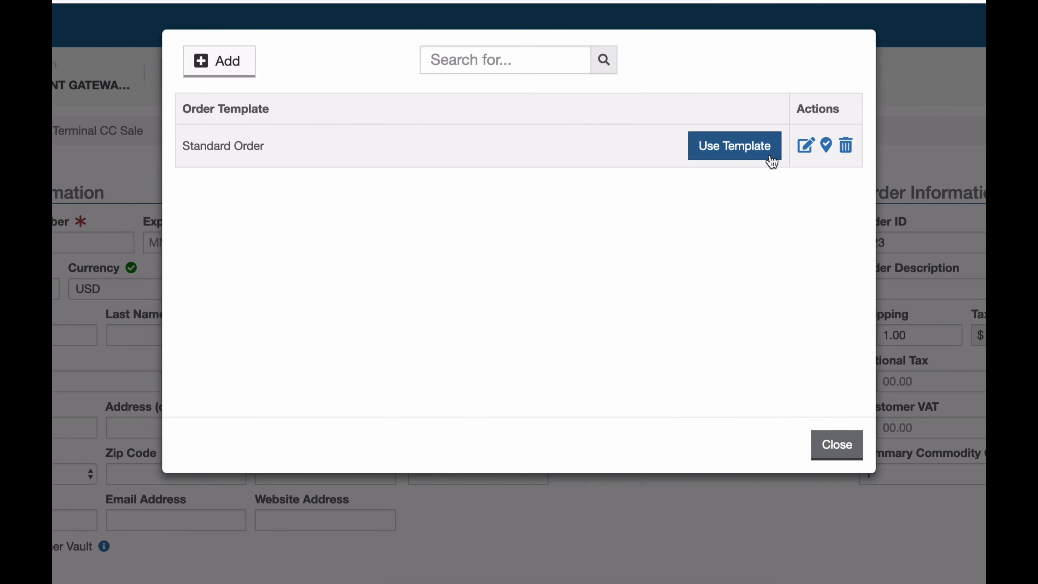
click(825, 148)
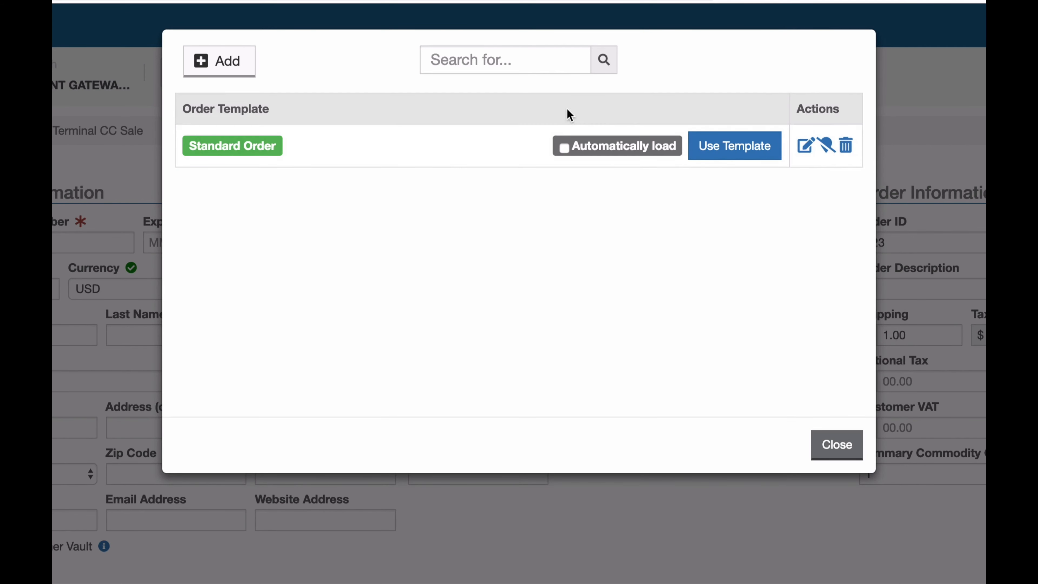
click(563, 148)
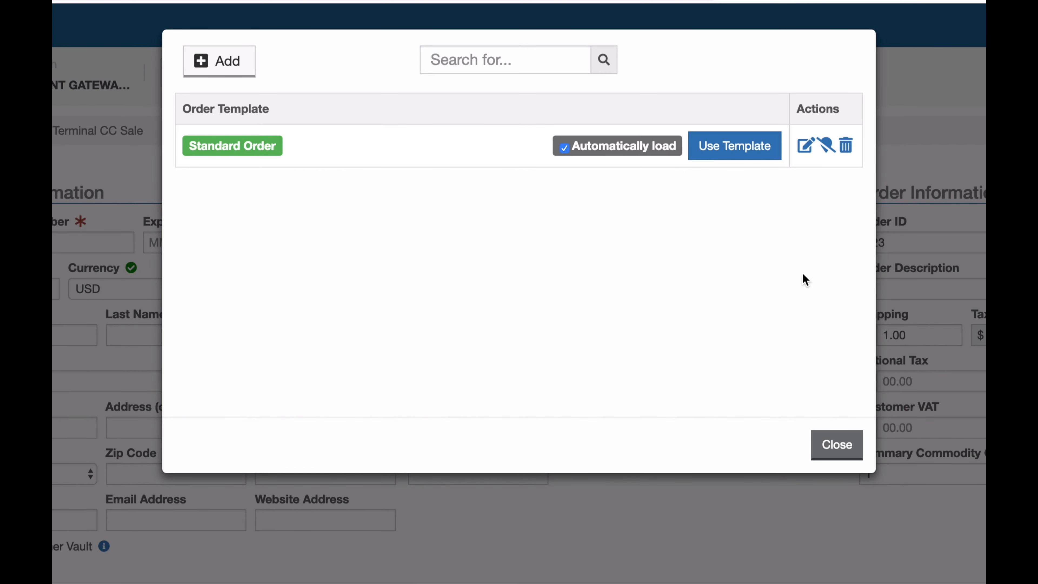
click(835, 453)
click(643, 427)
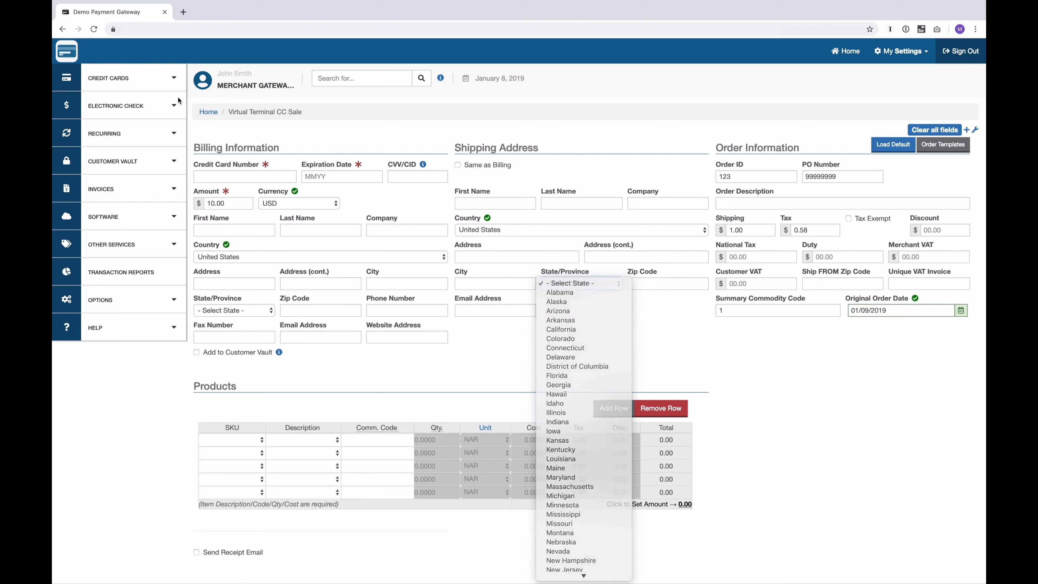
click(122, 78)
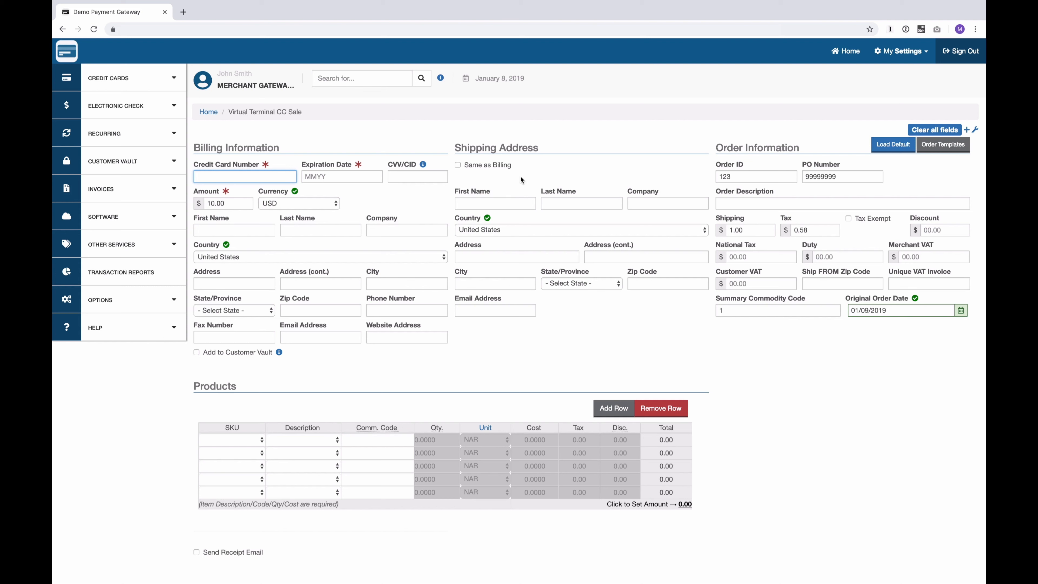
- Charge a second $10.00 auto-filled sale to the saved Mastercard
click(233, 176)
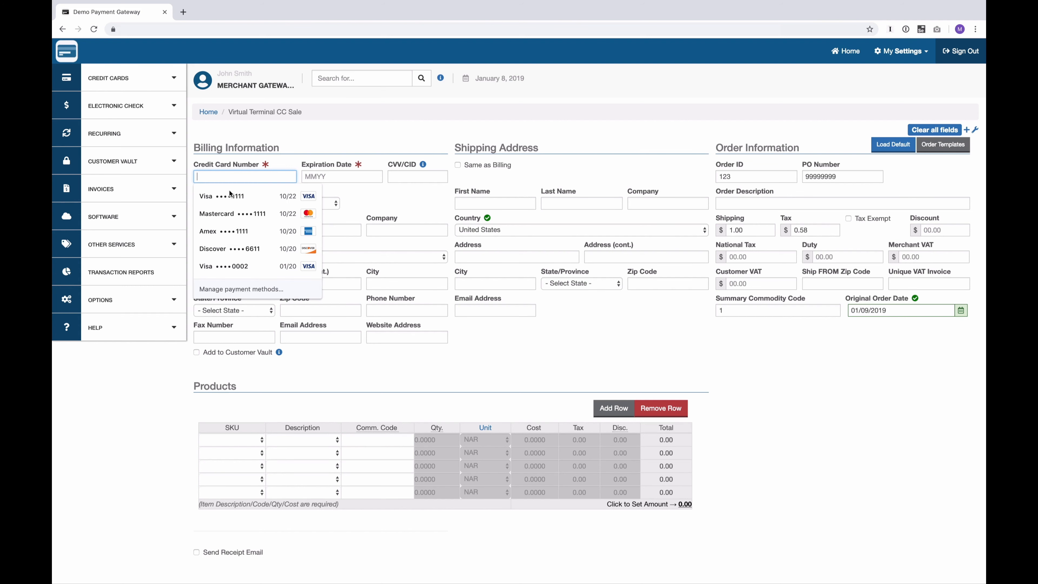
click(225, 207)
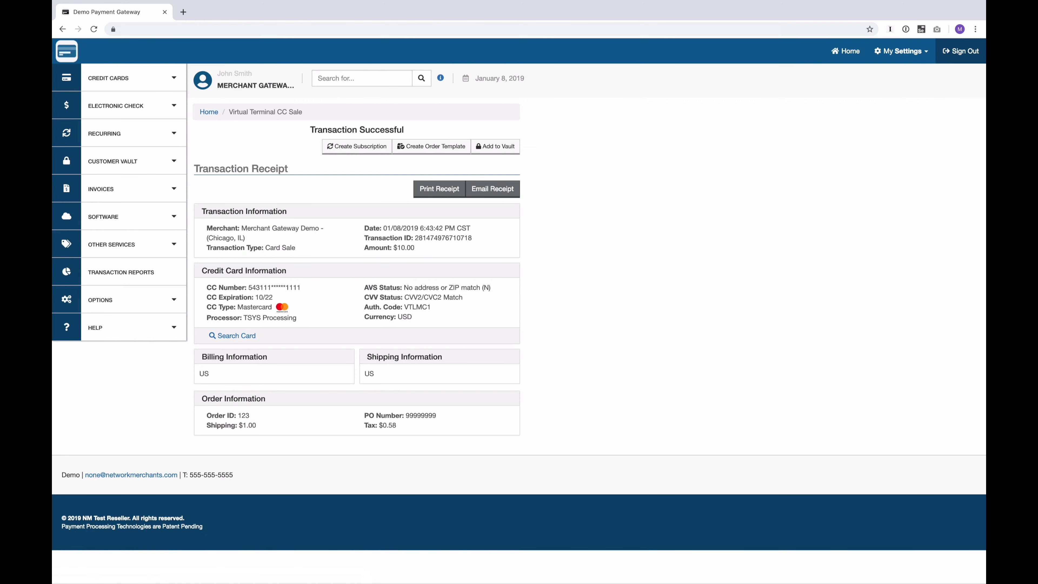
click(141, 82)
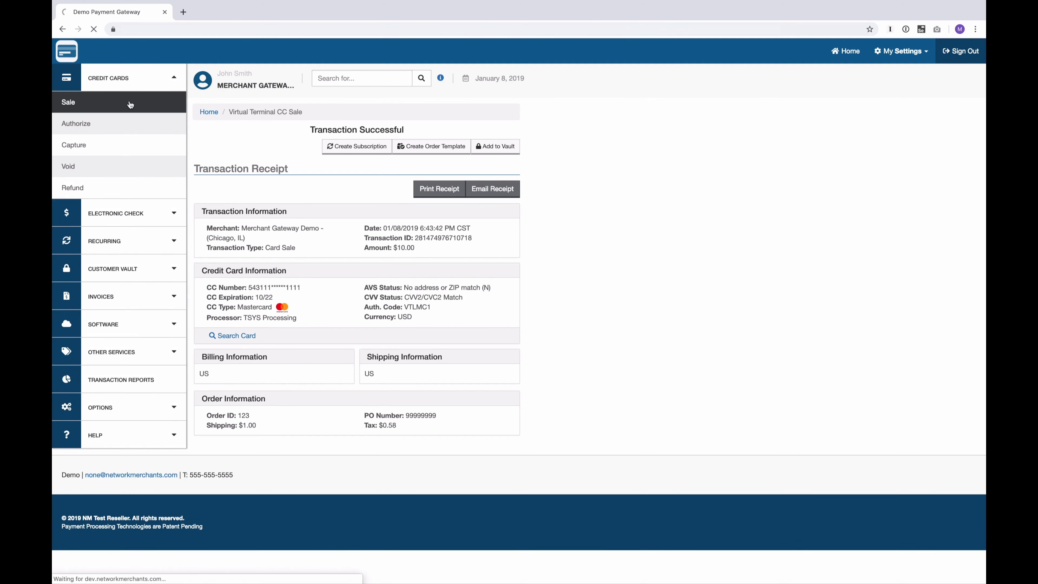
- Charge a third $10.00 sale to the saved Amex card and open a fresh prefilled sale
click(245, 176)
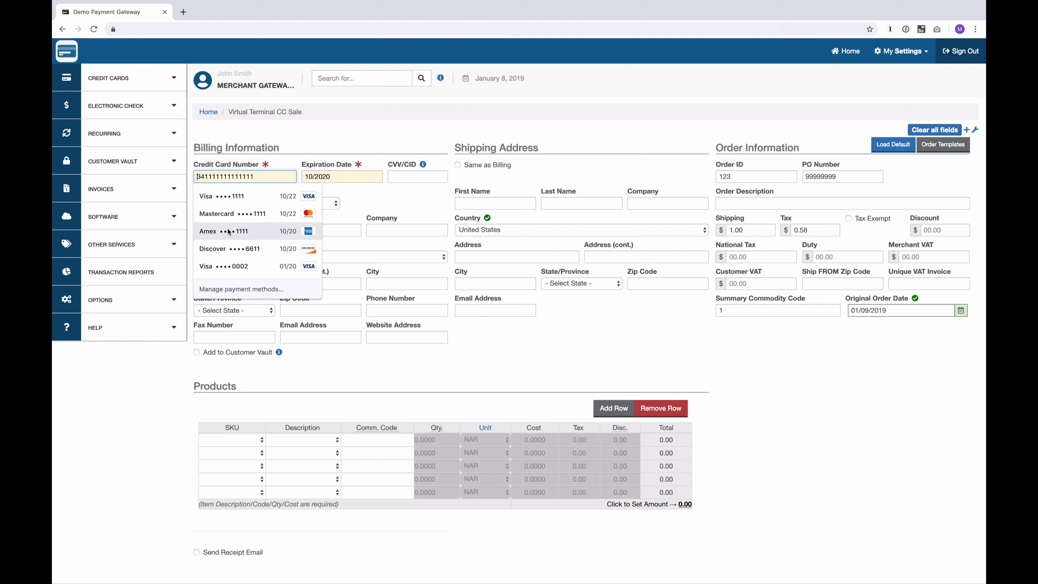
click(228, 232)
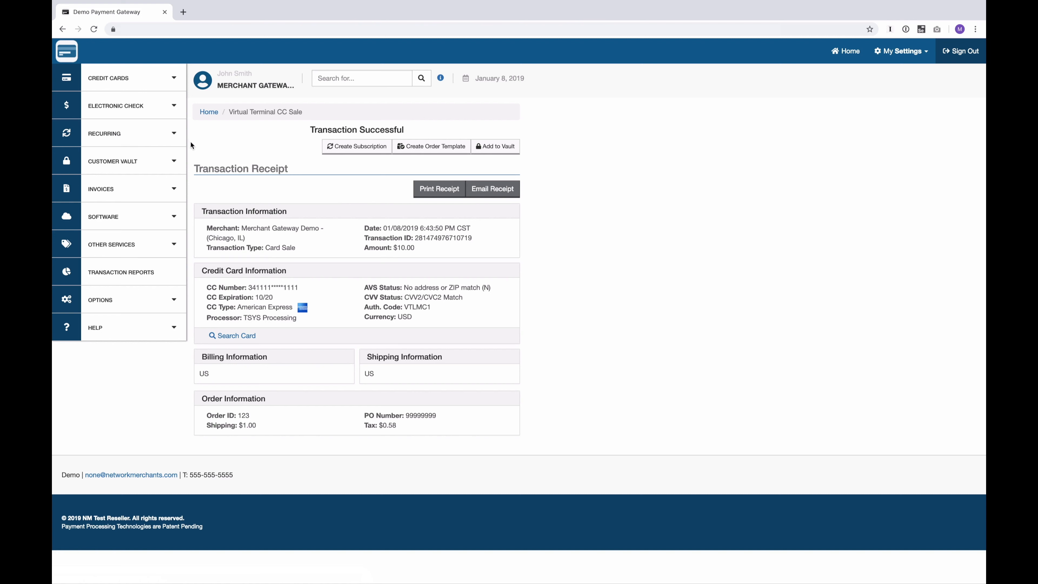
click(145, 85)
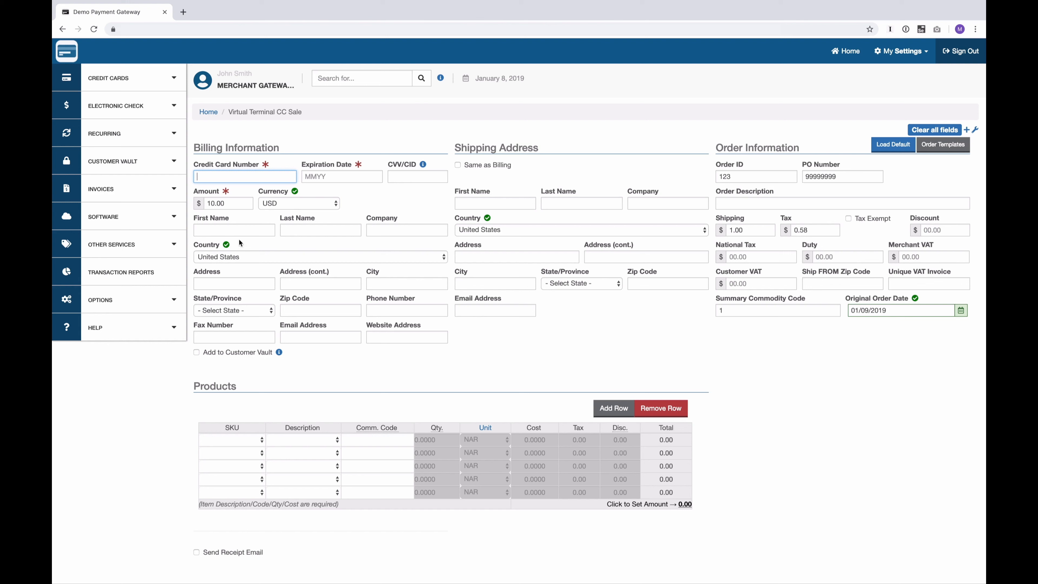
- Clear all sale form fields and refill the card with the saved Visa
click(932, 132)
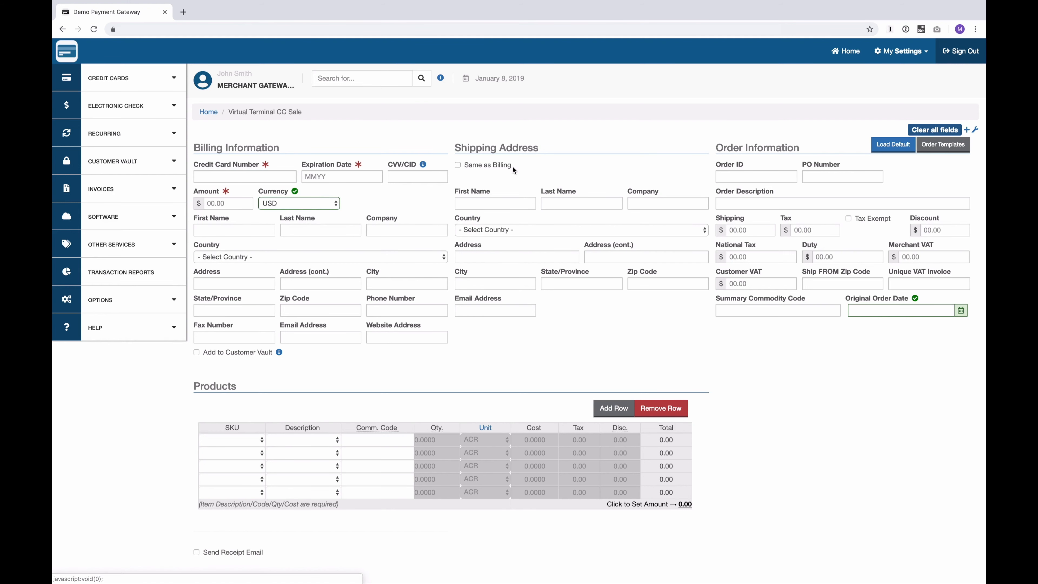
click(232, 179)
click(223, 196)
click(229, 202)
click(338, 238)
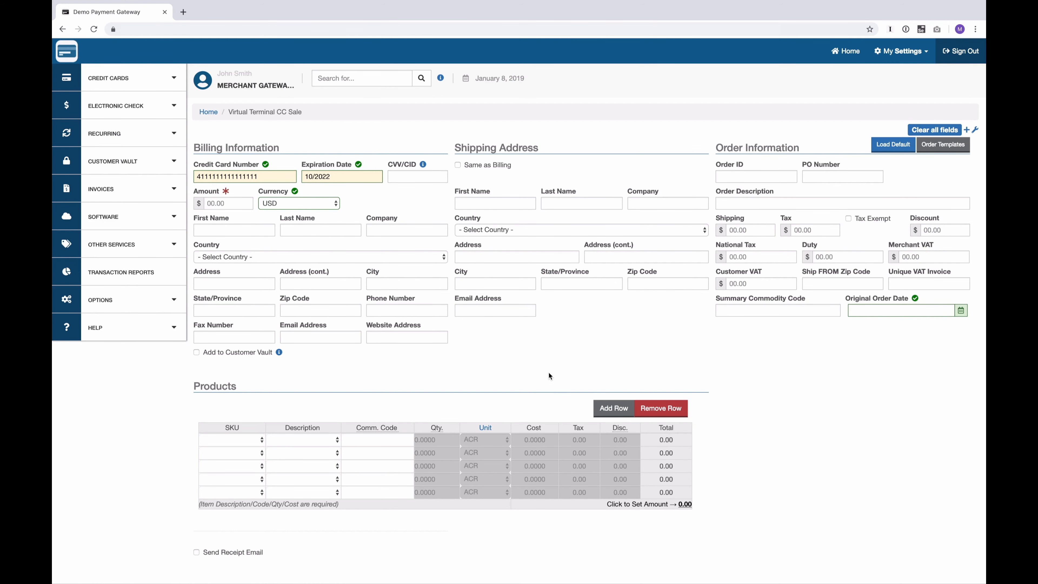
scroll(548, 372, down, 3)
scroll(548, 372, up, 3)
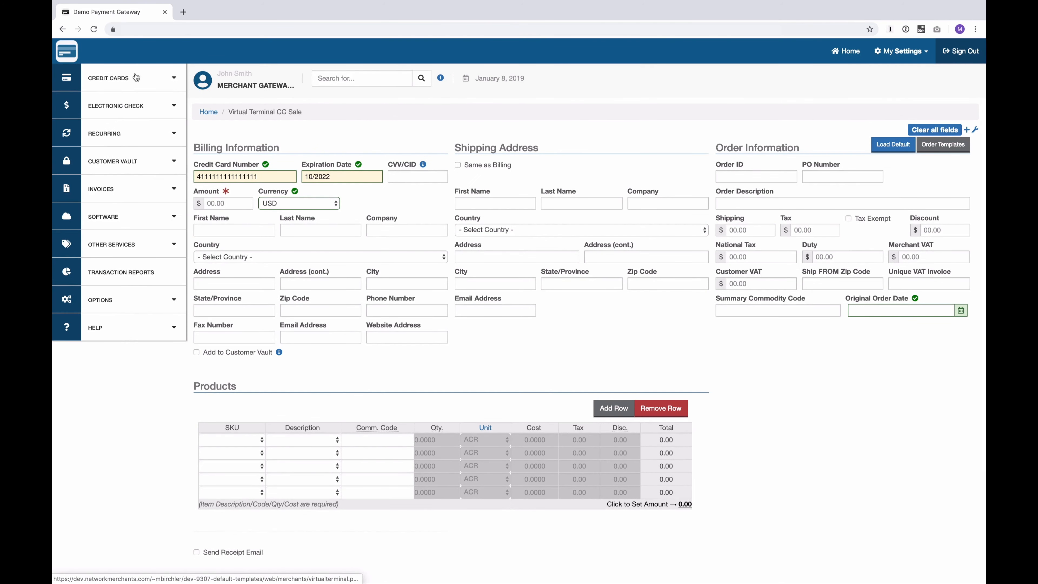
- Reload a new sale form to confirm the template values, then open CC Auth Only
click(136, 77)
click(94, 101)
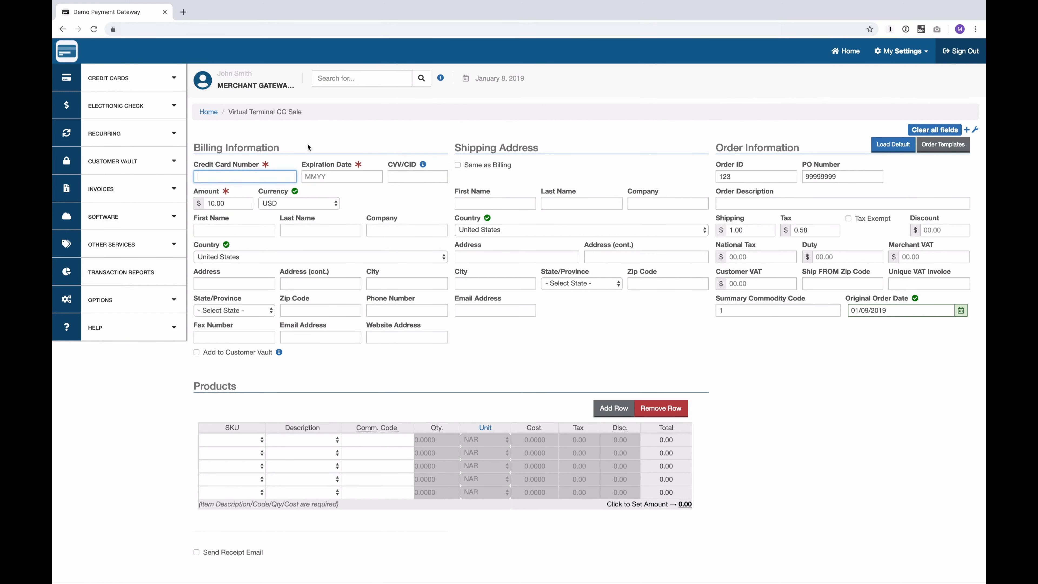
click(130, 83)
click(102, 124)
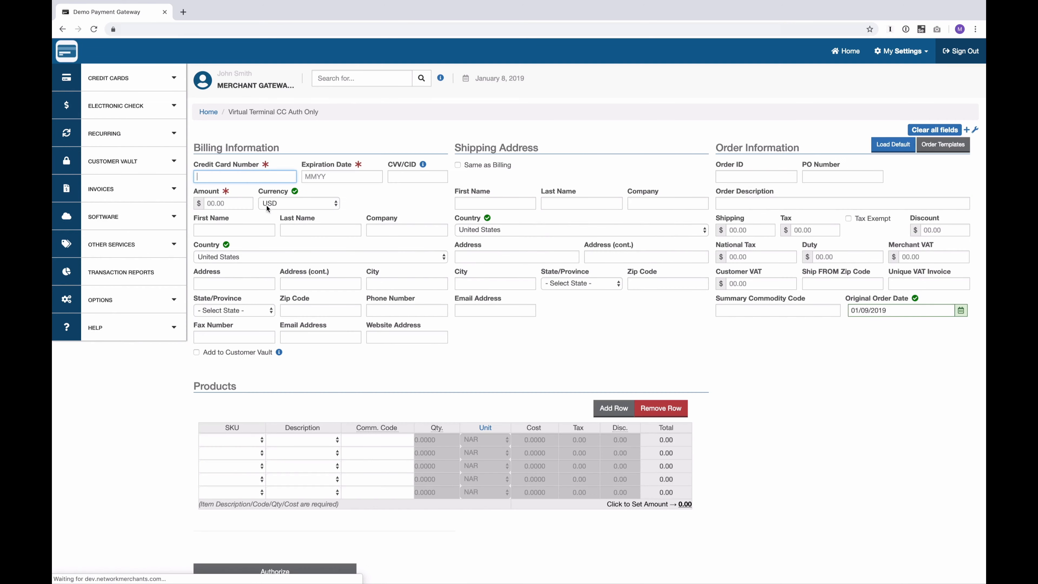
- Open the Recurring Add Subscription credit card form, prefilled with order ID 123 and PO 99999999
click(135, 109)
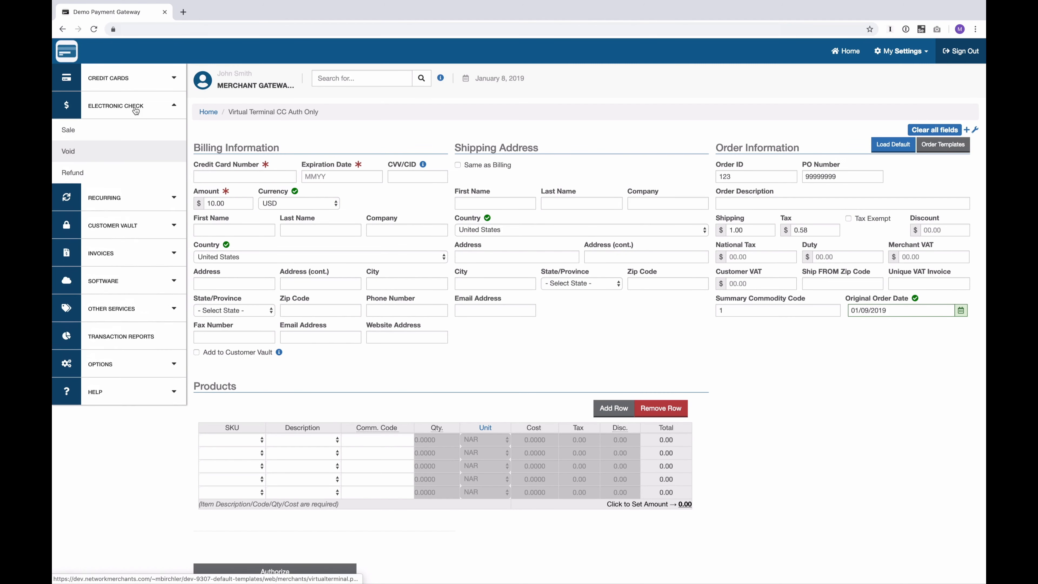
click(123, 201)
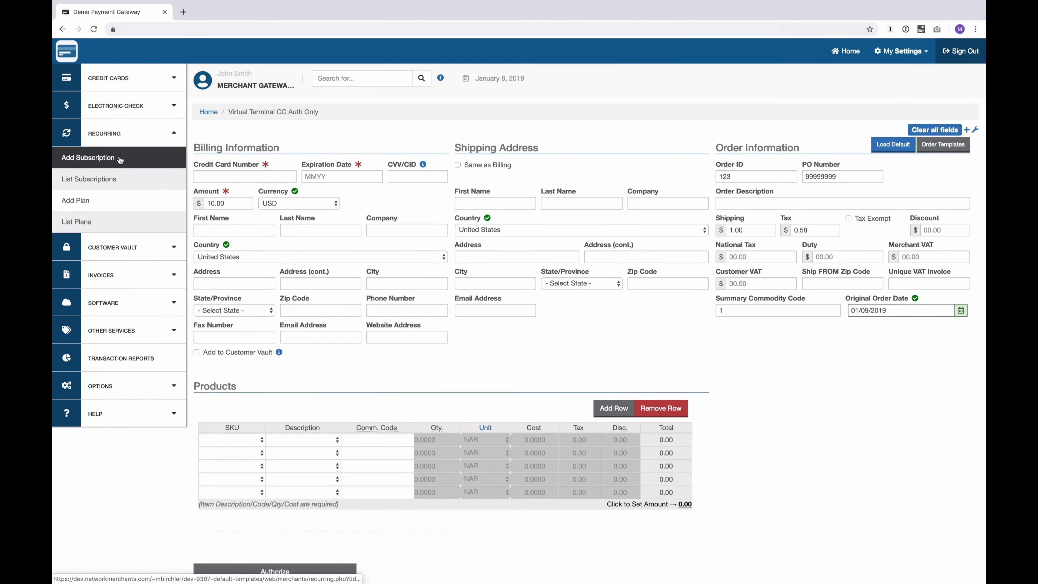
click(125, 245)
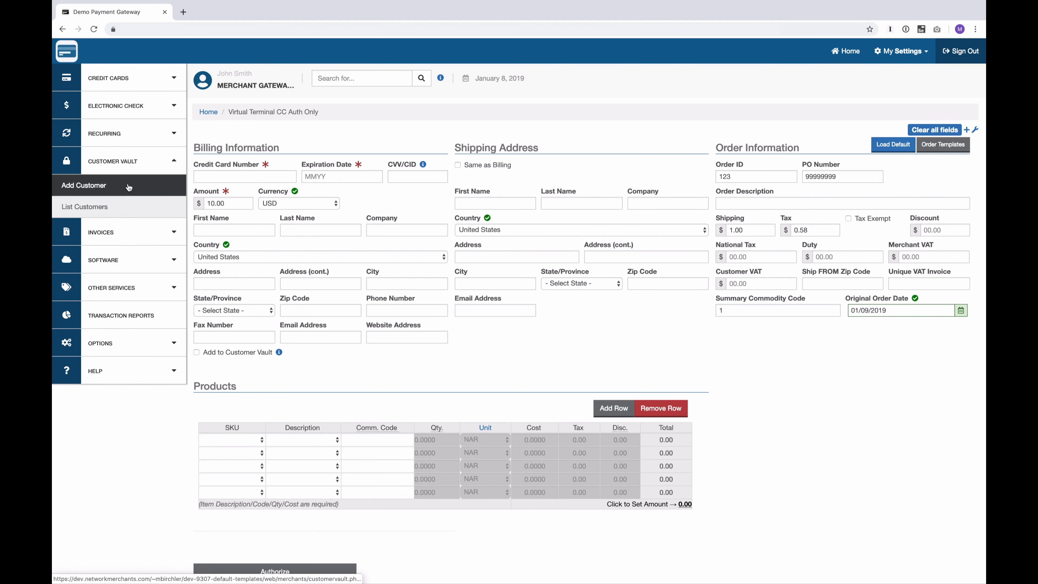
click(142, 135)
click(130, 157)
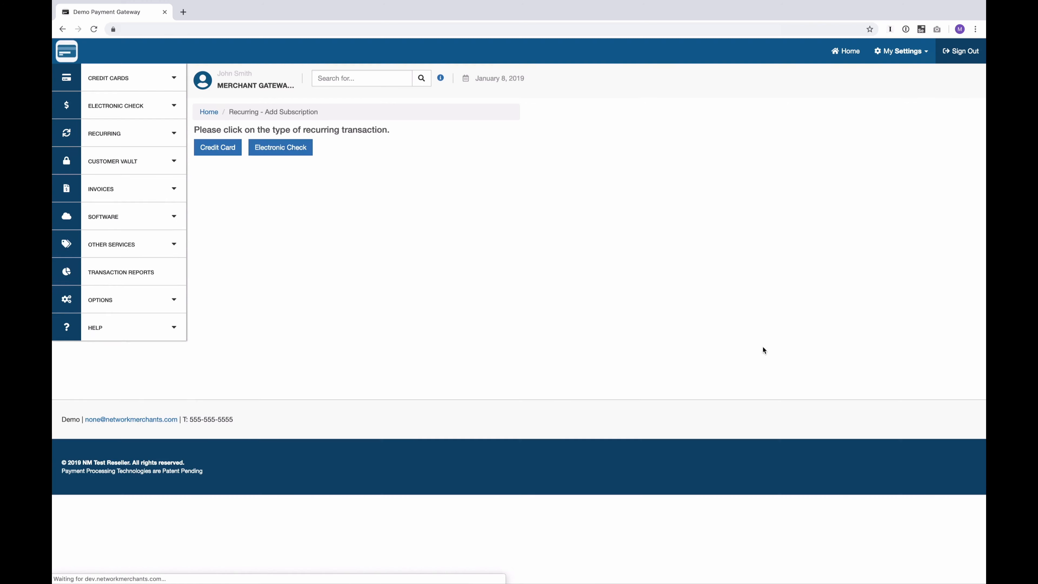
click(218, 148)
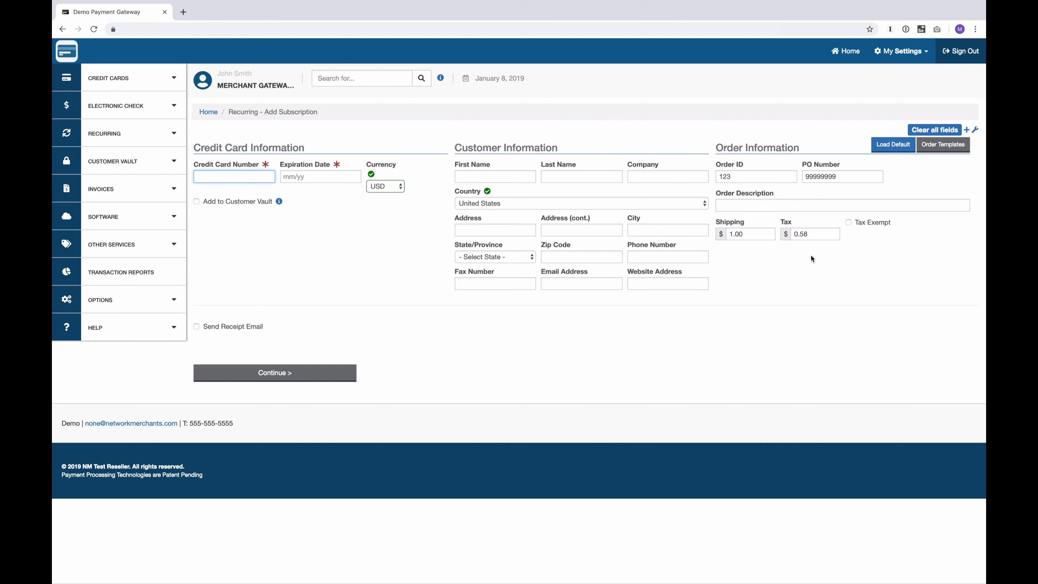
click(122, 78)
click(134, 102)
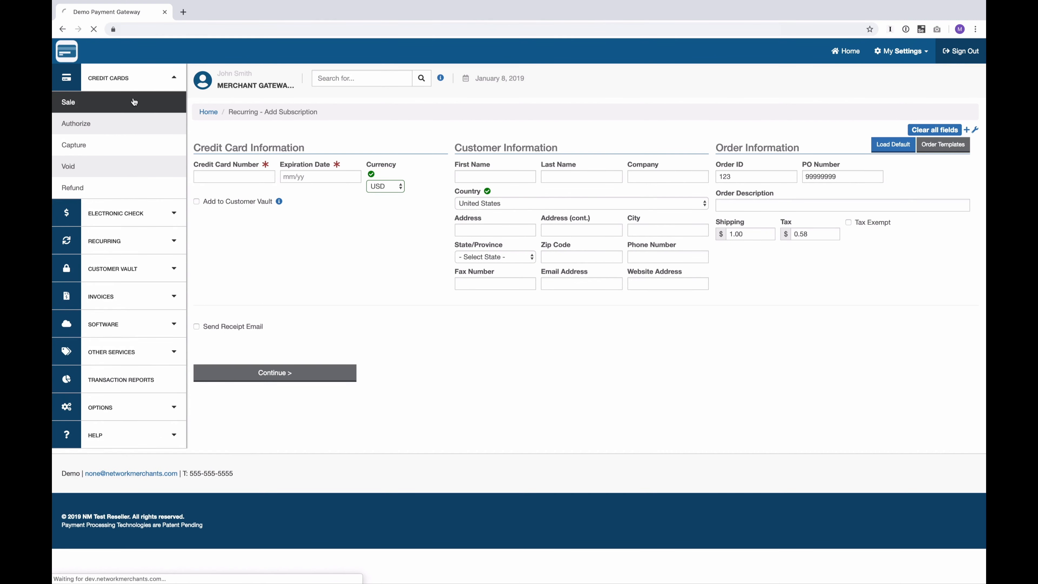
- Fill in the saved Visa test card and set the sale amount to 5.00
click(229, 176)
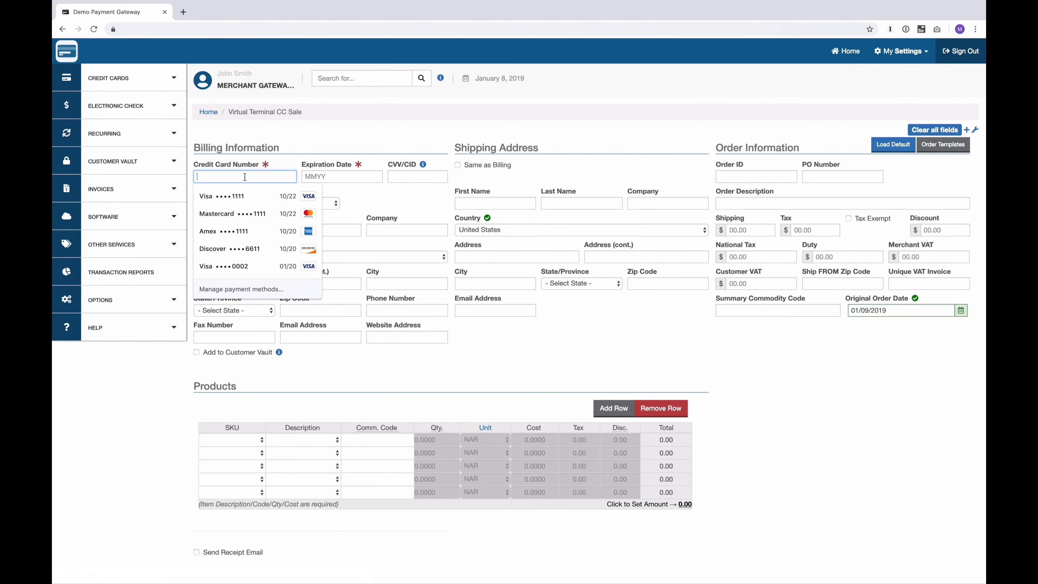
click(228, 196)
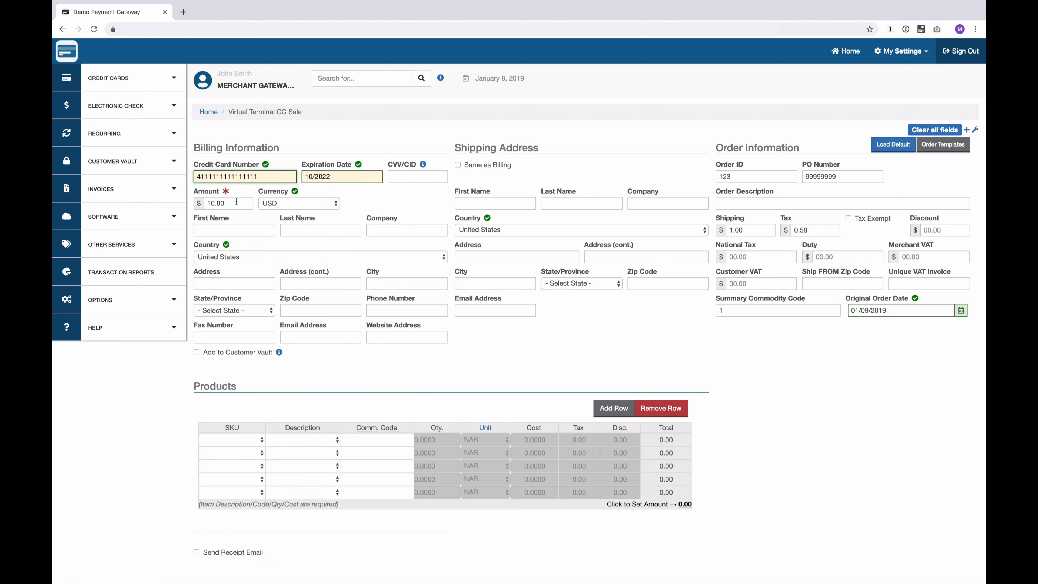
click(214, 205)
text(5)
key(Tab)
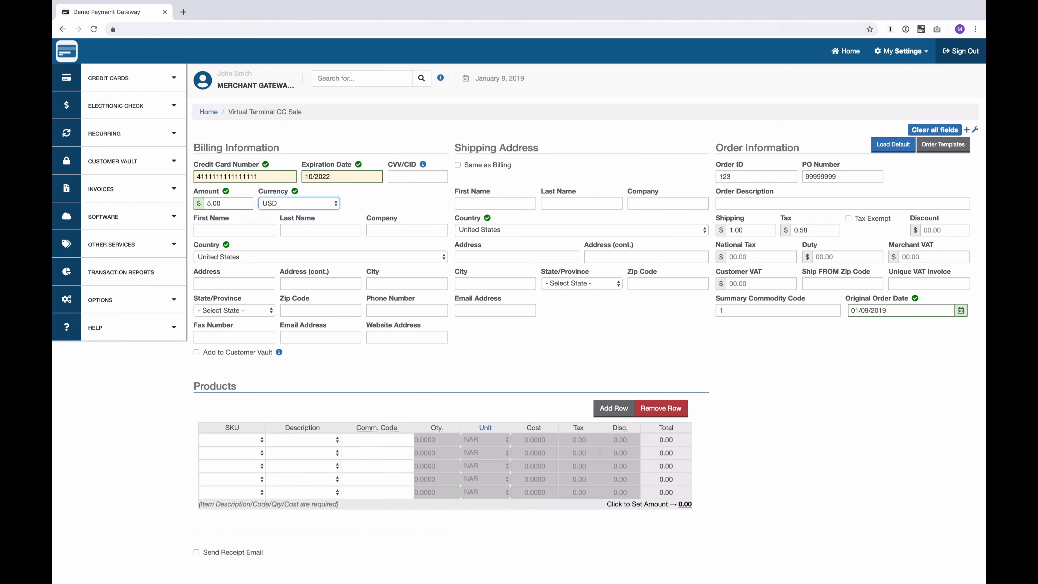
- Replace the order ID with ABC123, set PO number 1111, and charge the sale
double_click(738, 179)
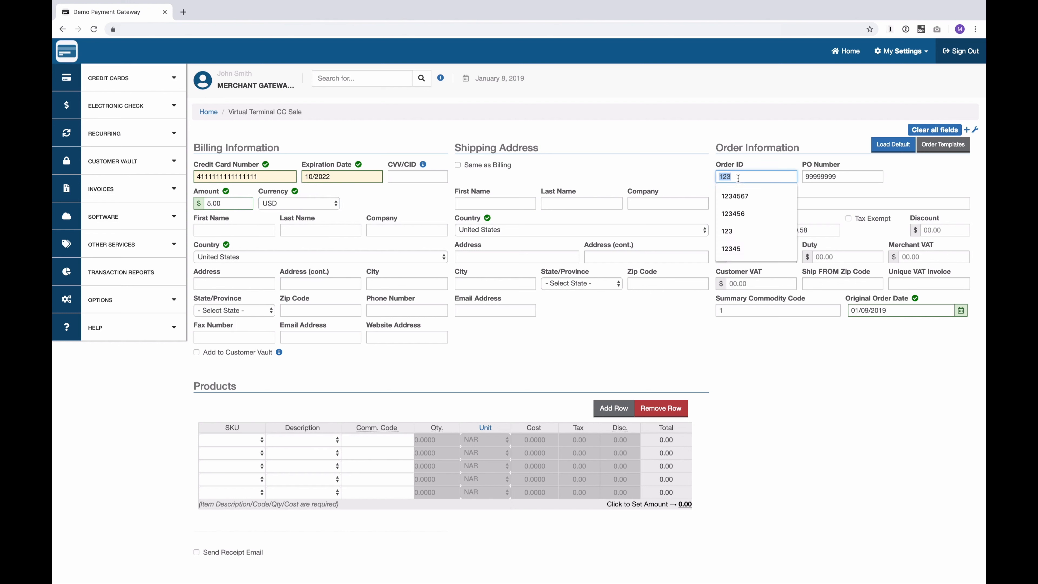
text(ABC123)
key(Tab)
text(1111)
key(Tab)
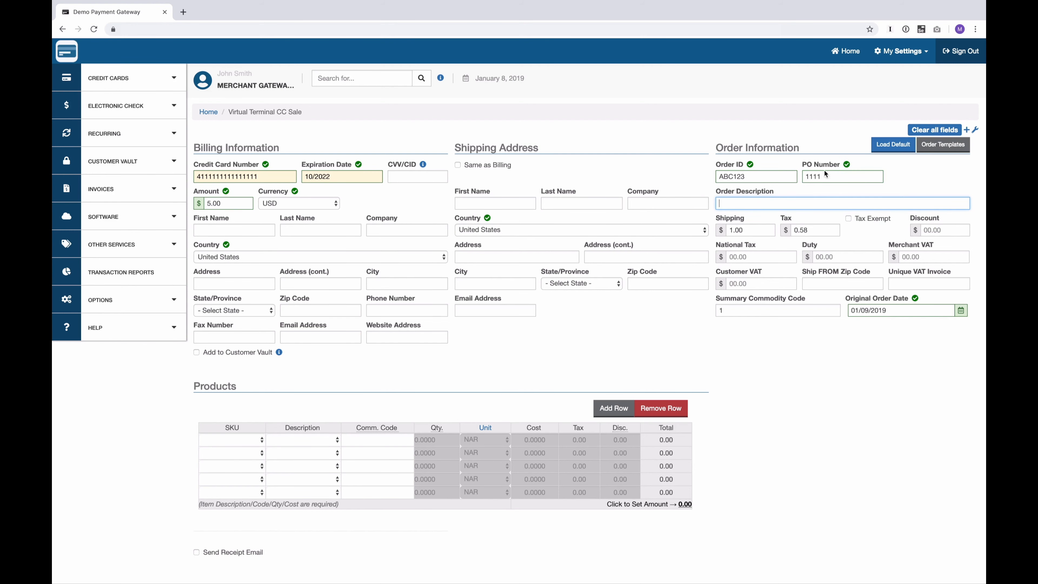
scroll(669, 449, down, 3)
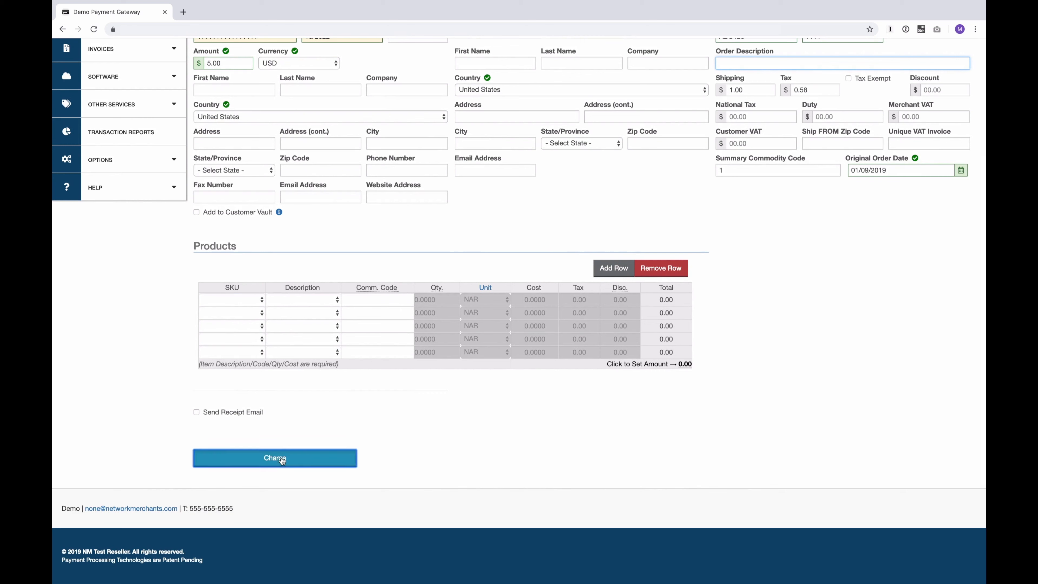
click(281, 458)
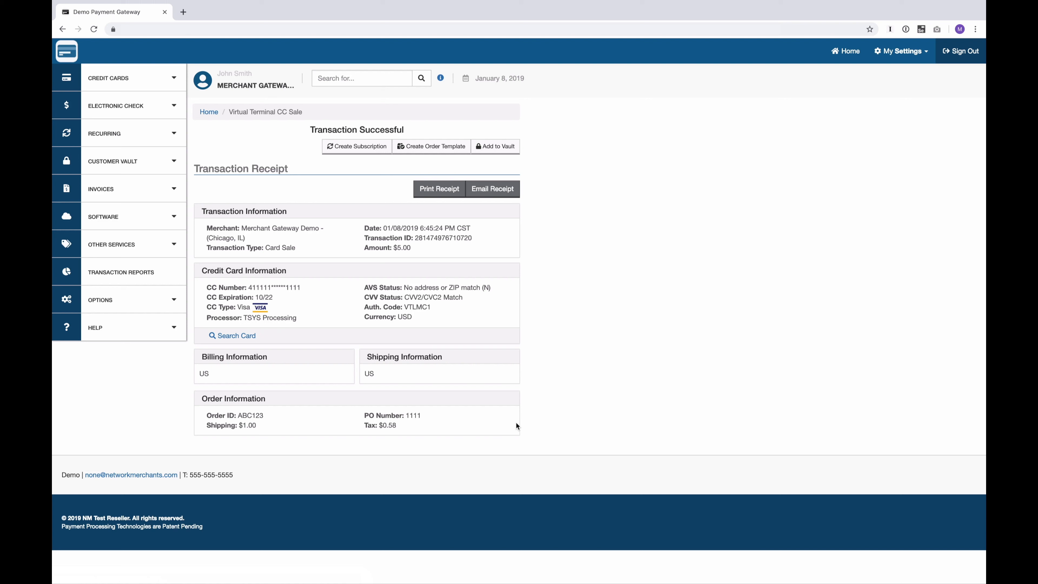
- Save the $5.00 sale's order details as a template named 'Second Order' with ID 'two'
click(433, 149)
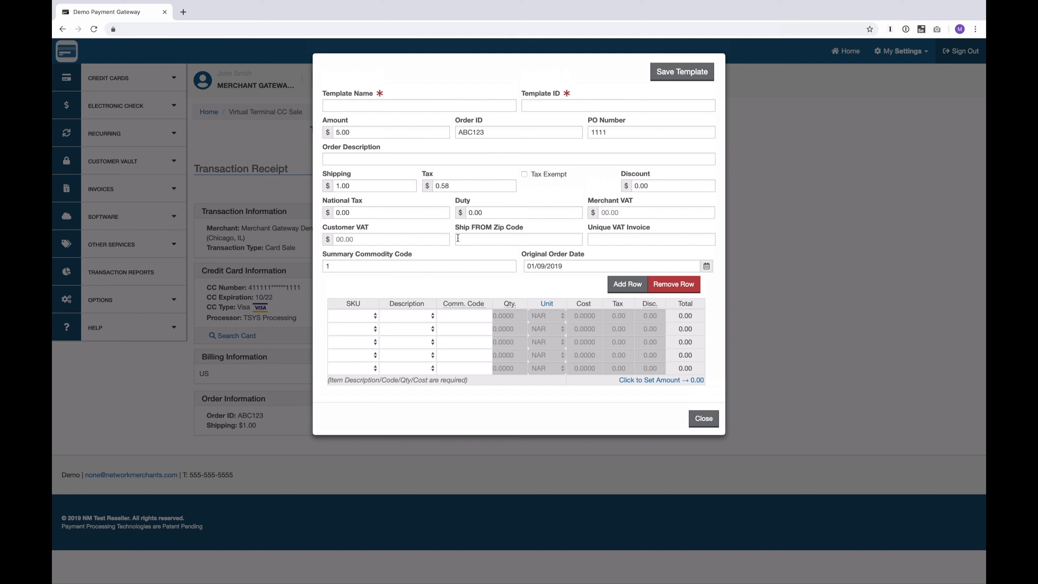
click(346, 103)
text(Second Order)
key(Tab)
text(two)
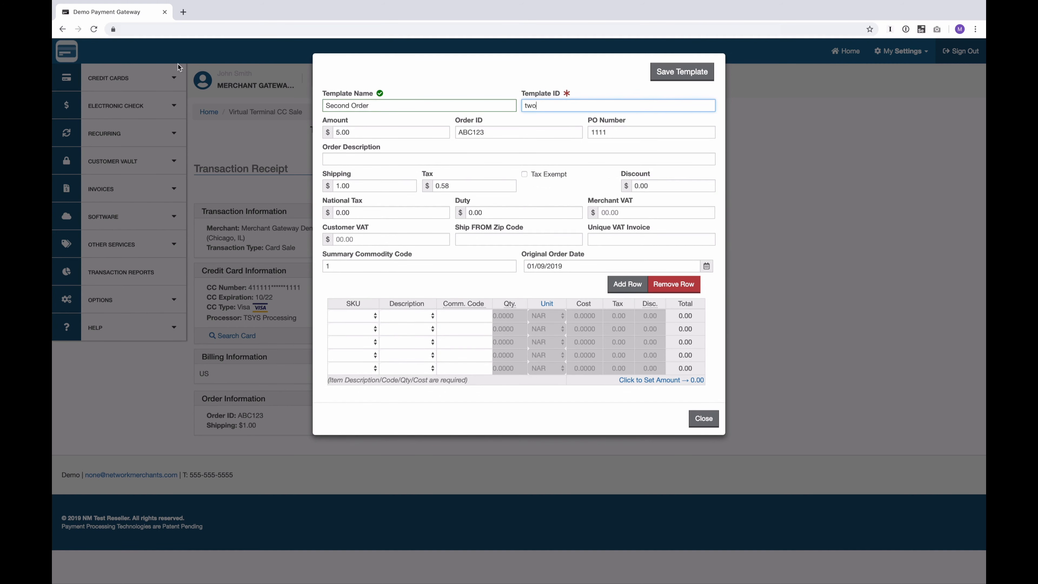
click(688, 73)
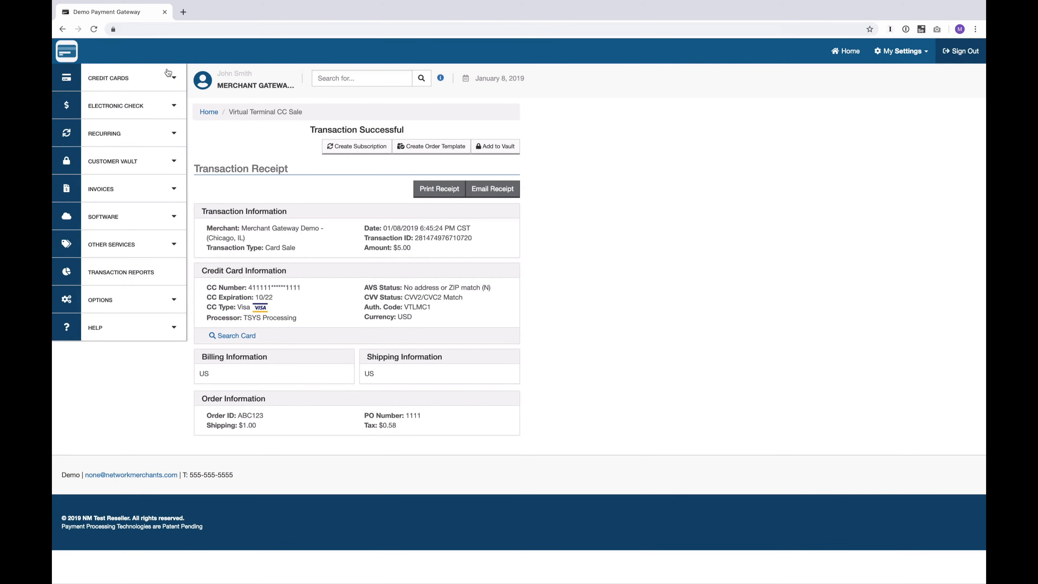
click(121, 76)
- Start a new credit card sale and fill it from the Second Order template
click(74, 102)
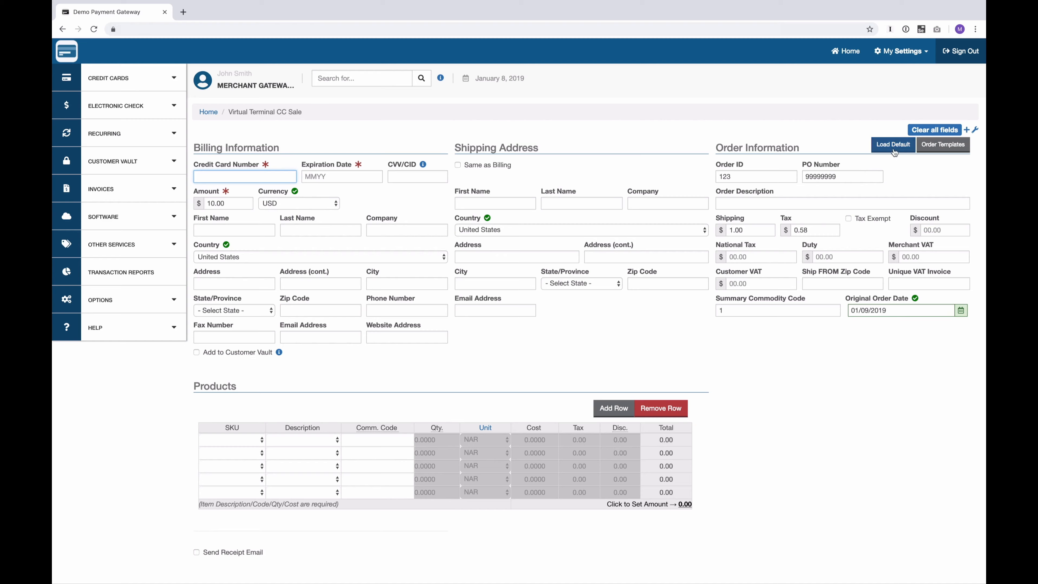
click(940, 145)
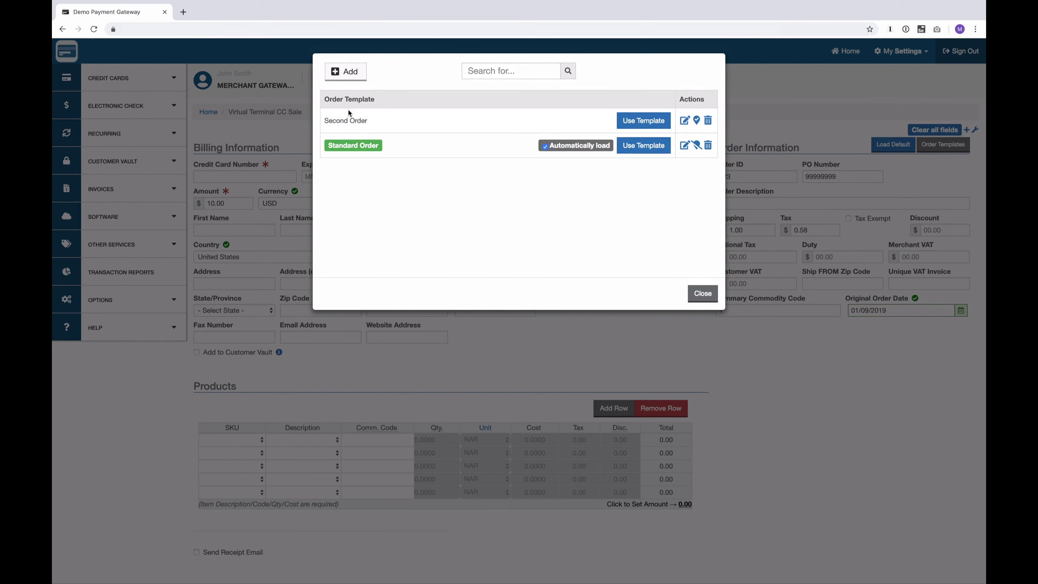
click(631, 123)
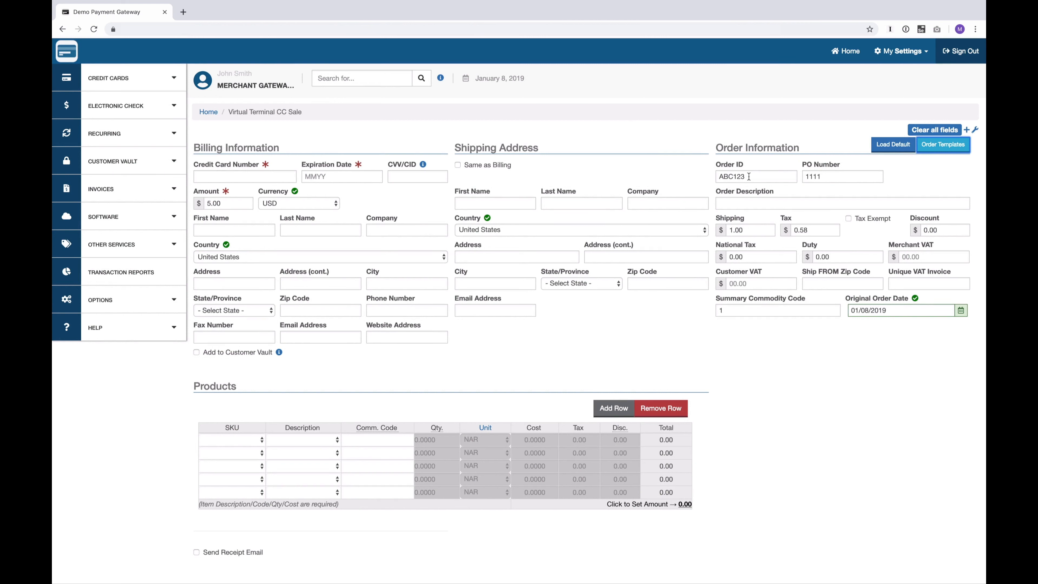
- Reload the default template values into the sale form and reopen the order templates list
click(902, 181)
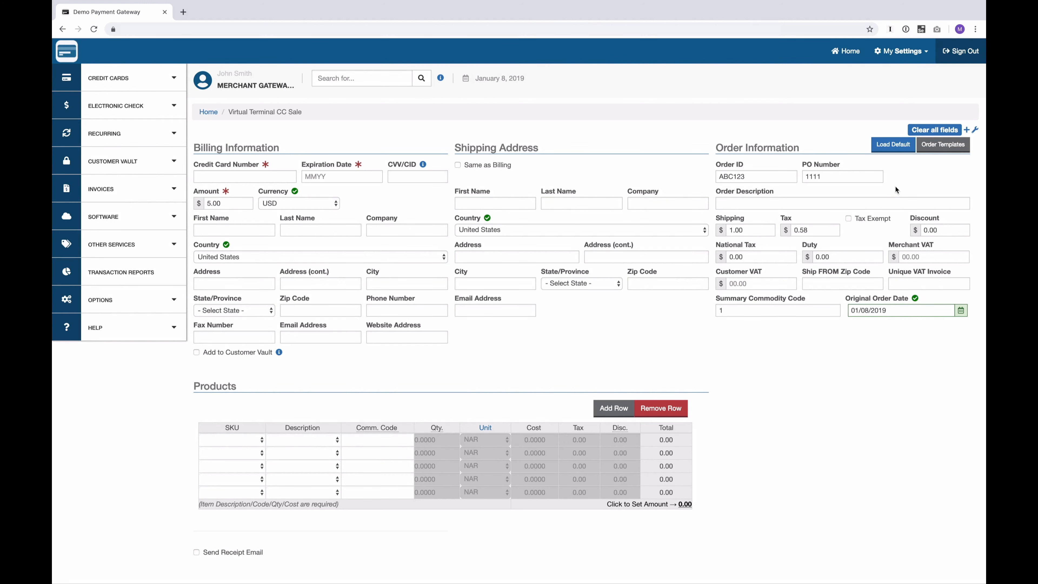
click(899, 151)
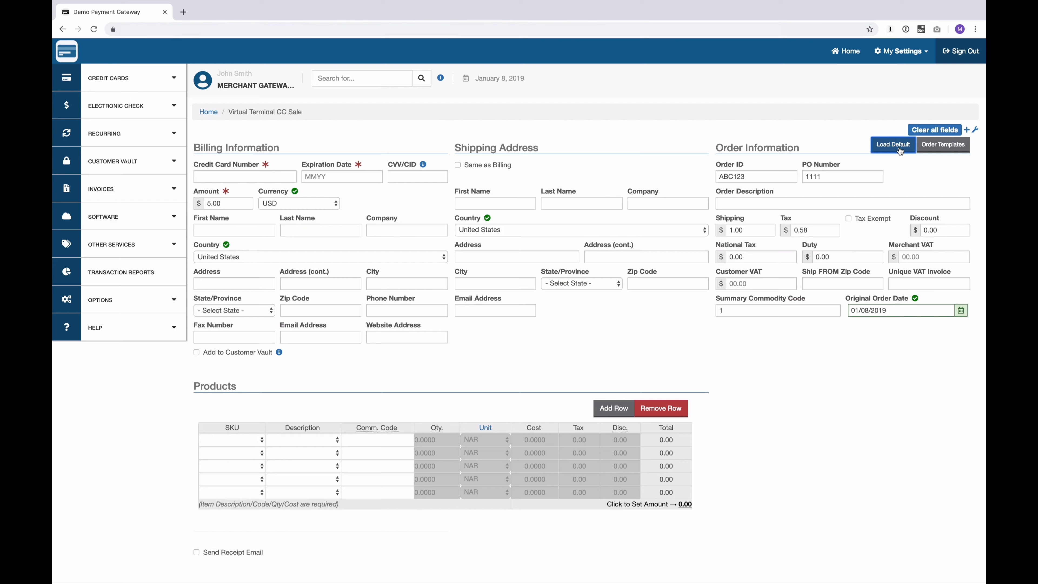
click(934, 146)
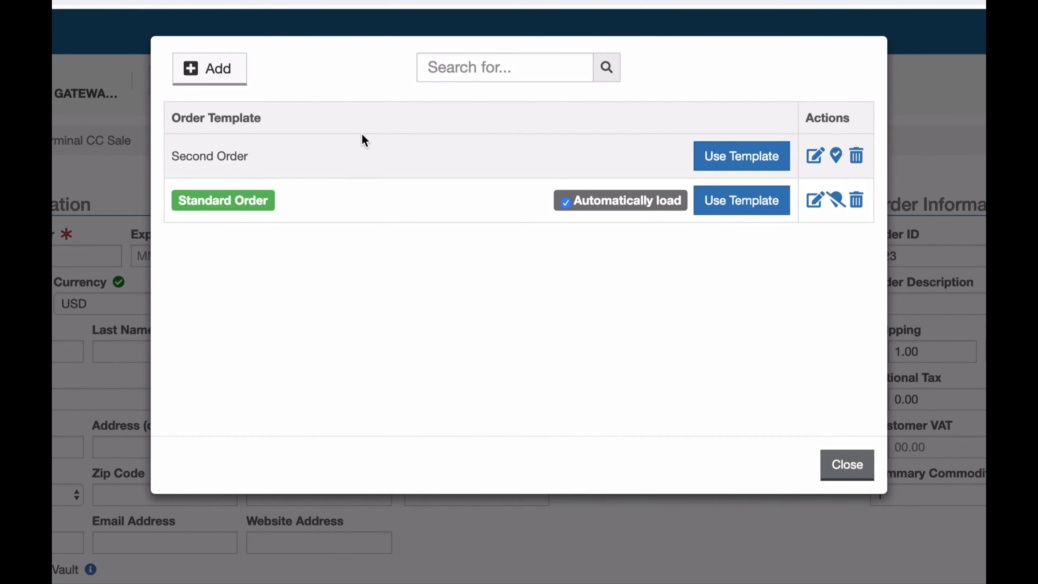
- Search the saved templates for 'second' and 'stand', then clear the search
click(471, 75)
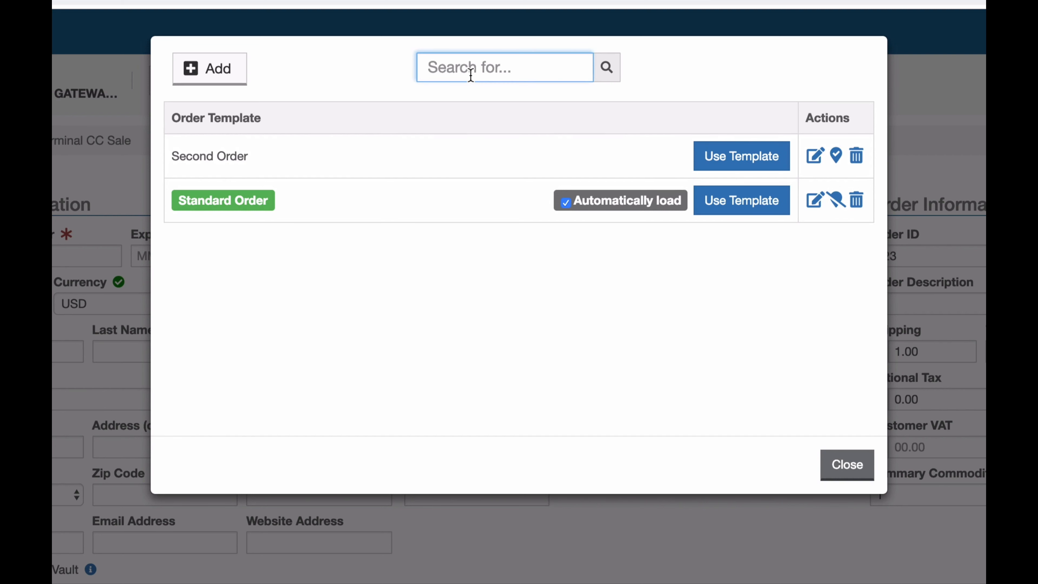
text(second)
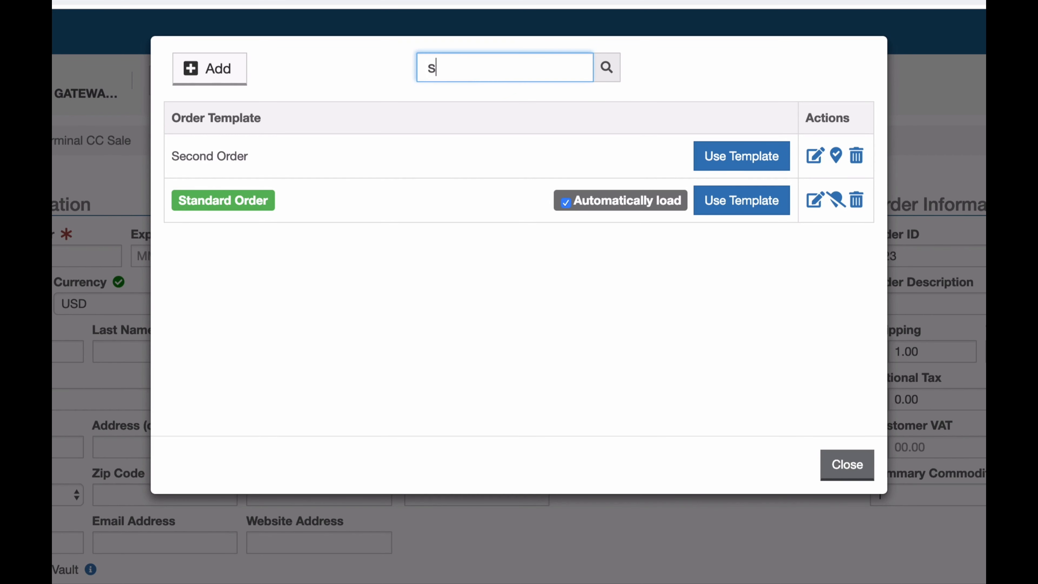
key(BackSpace)
key(BackSpace)
key(BackSpace)
key(BackSpace)
key(BackSpace)
key(BackSpace)
text(stand)
key(BackSpace)
key(BackSpace)
key(BackSpace)
key(BackSpace)
key(BackSpace)
click(449, 270)
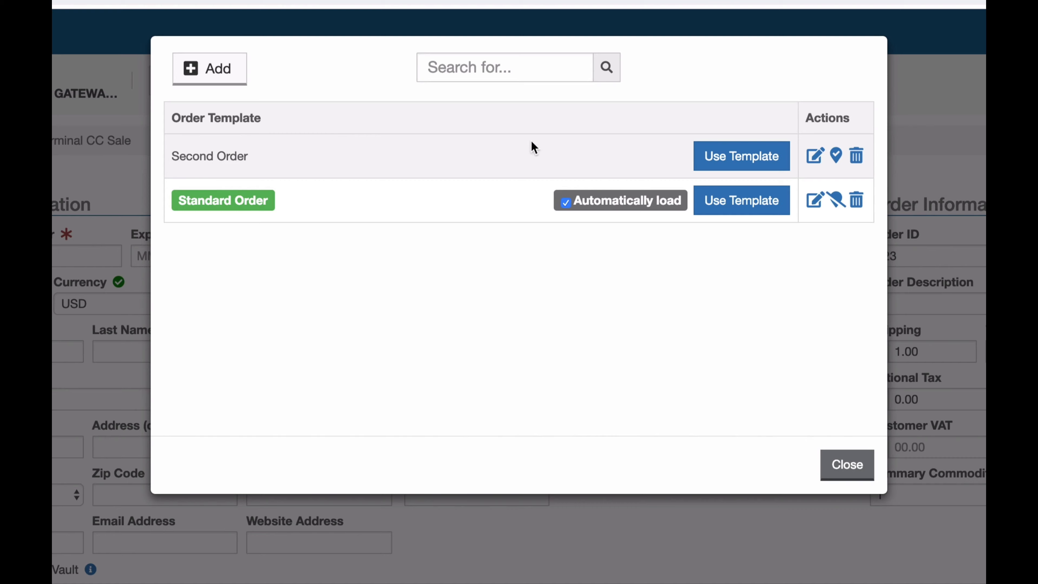
- Delete the Second Order template and close the order template list
click(858, 157)
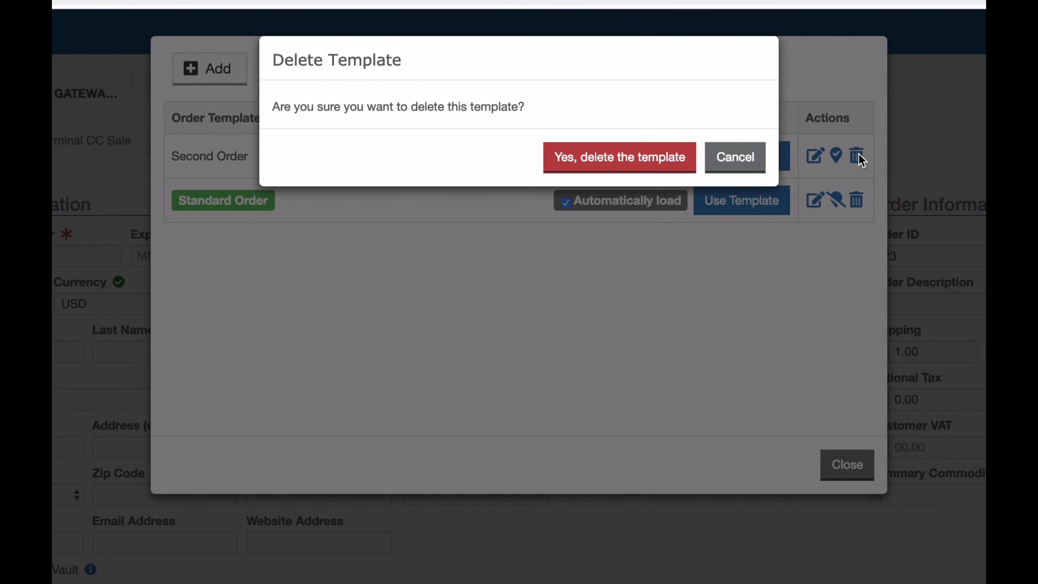
click(613, 155)
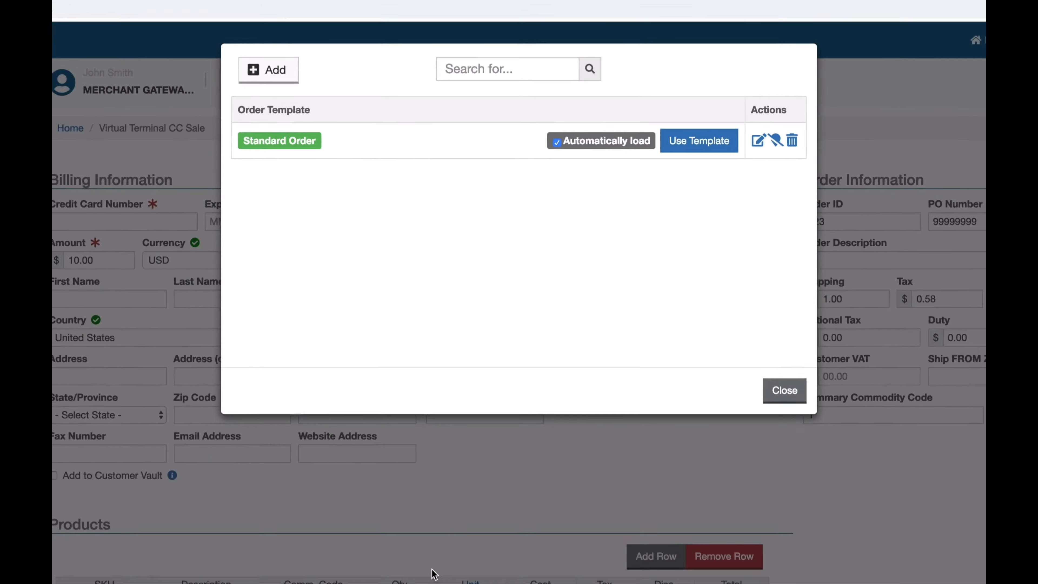
click(462, 418)
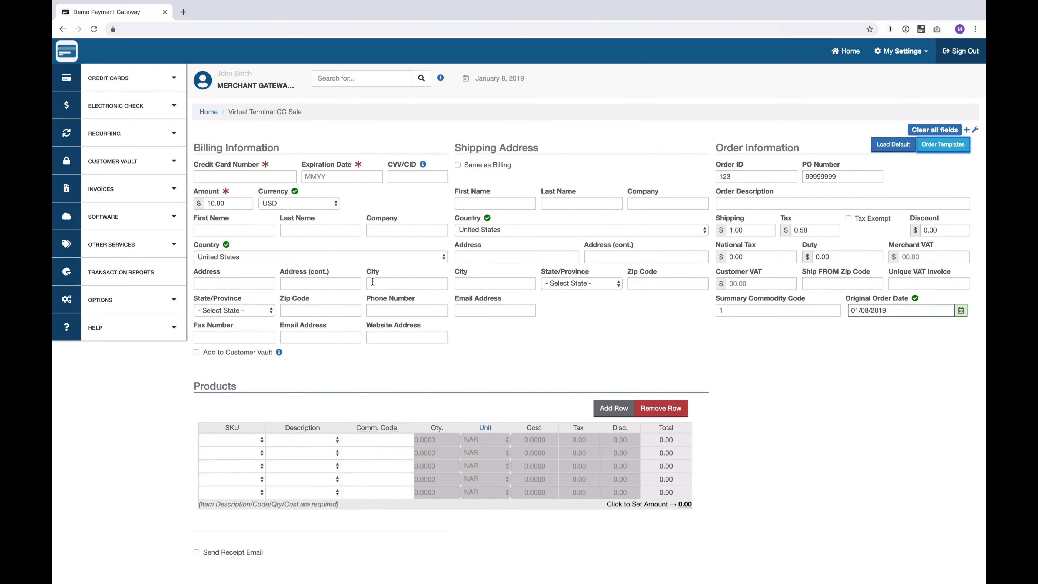
click(620, 343)
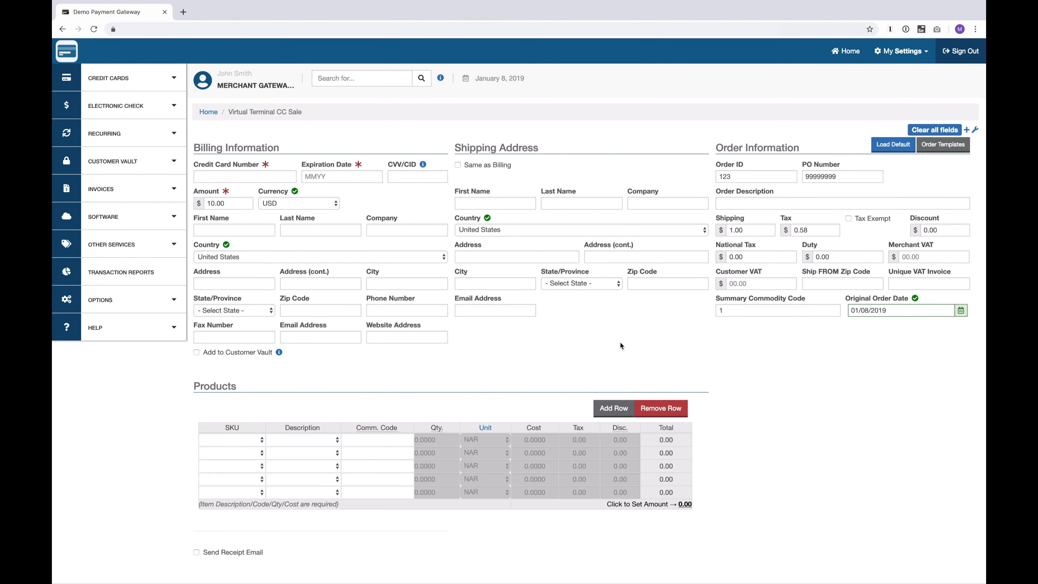